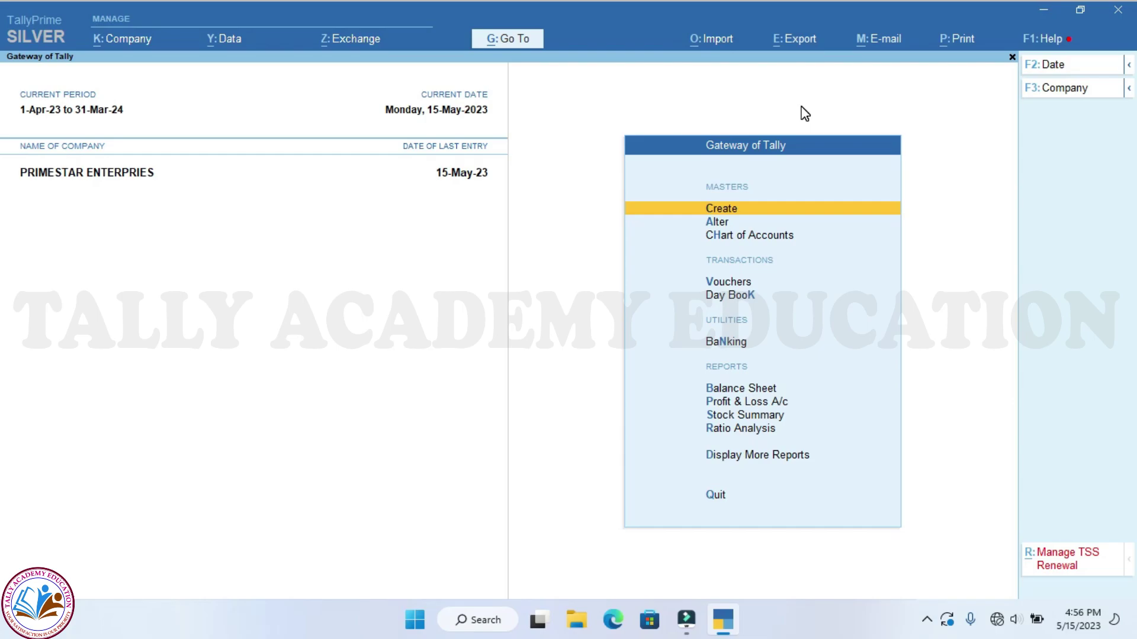
# Create a new ledger named WINTOUCH INFOTECH under Sundry Debtors
pyautogui.press('Return')
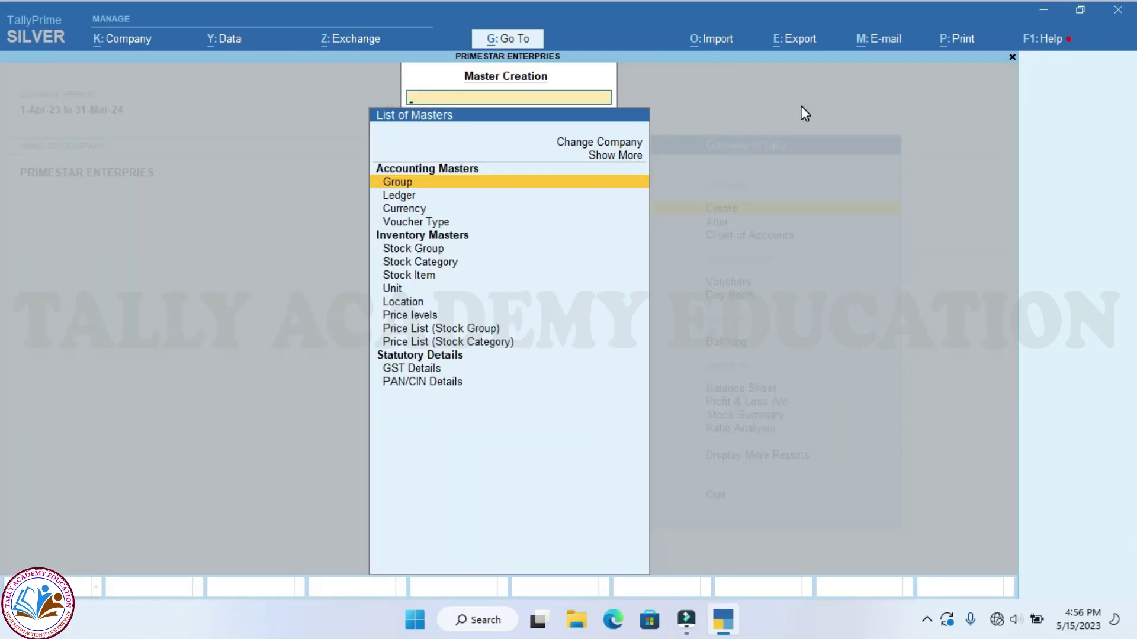
pyautogui.press('Down')
pyautogui.press('Return')
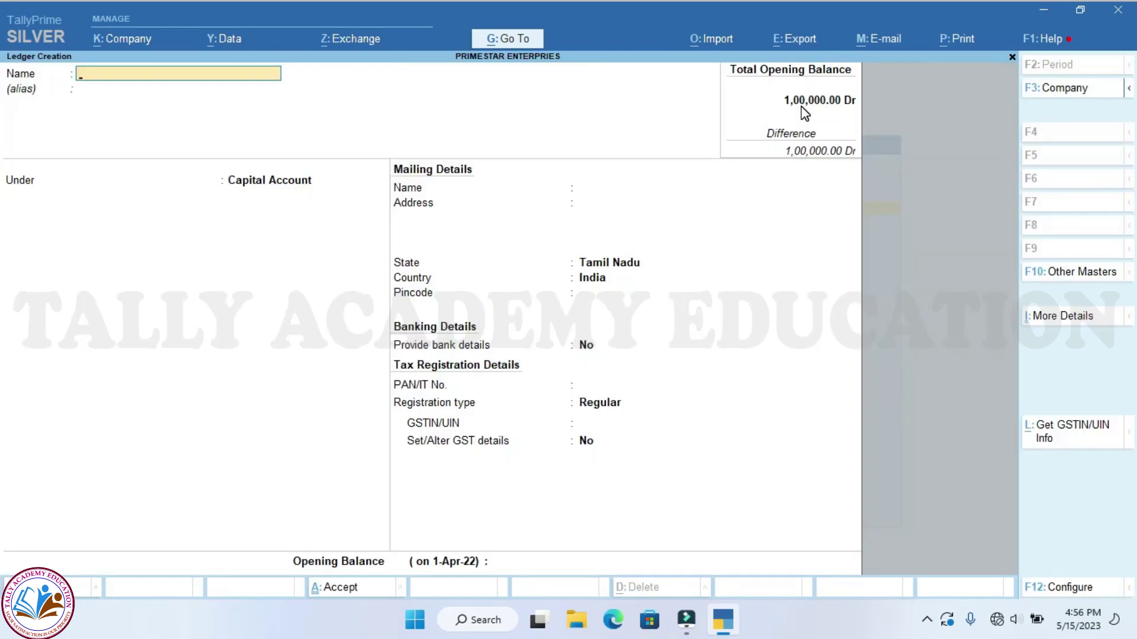
pyautogui.write('WINTOUCH INFOTECH')
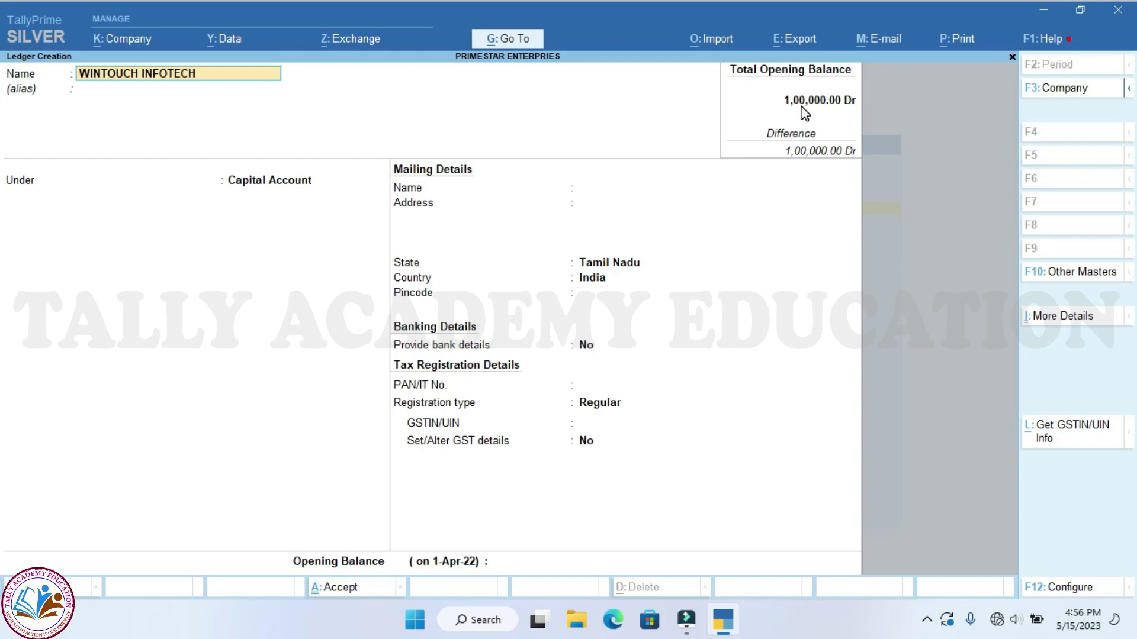
pyautogui.press('Return')
pyautogui.press('Return')
pyautogui.write('SUND')
pyautogui.press('Down')
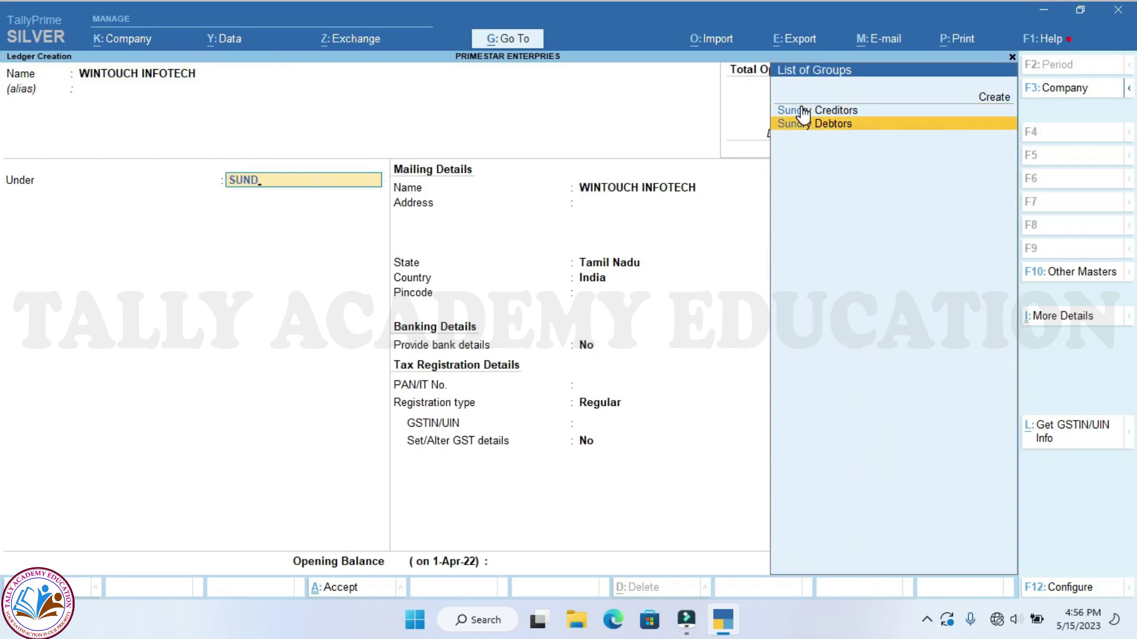
pyautogui.press('Return')
pyautogui.press('Return')
pyautogui.press('Return')
pyautogui.press('Return')
pyautogui.press('Return')
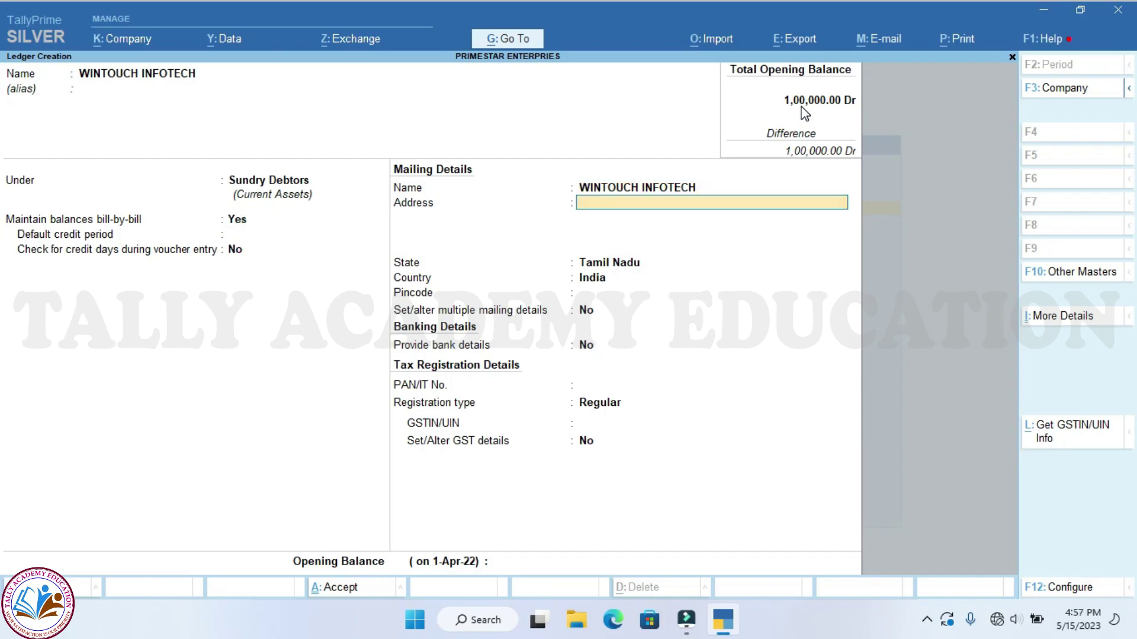
pyautogui.press('Return')
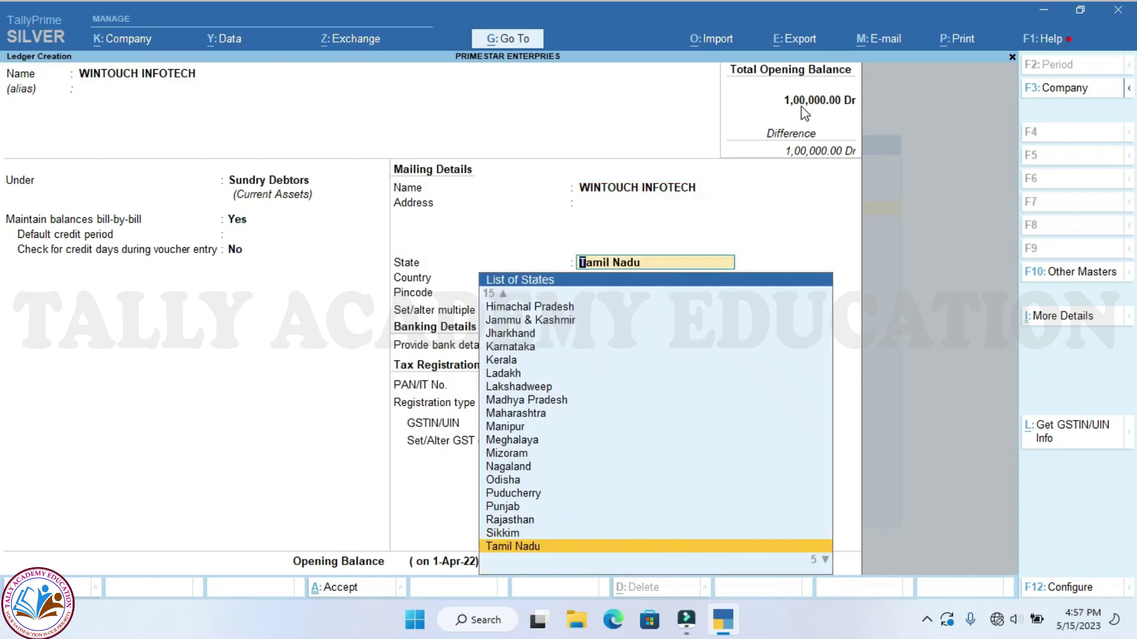
pyautogui.press('BackSpace')
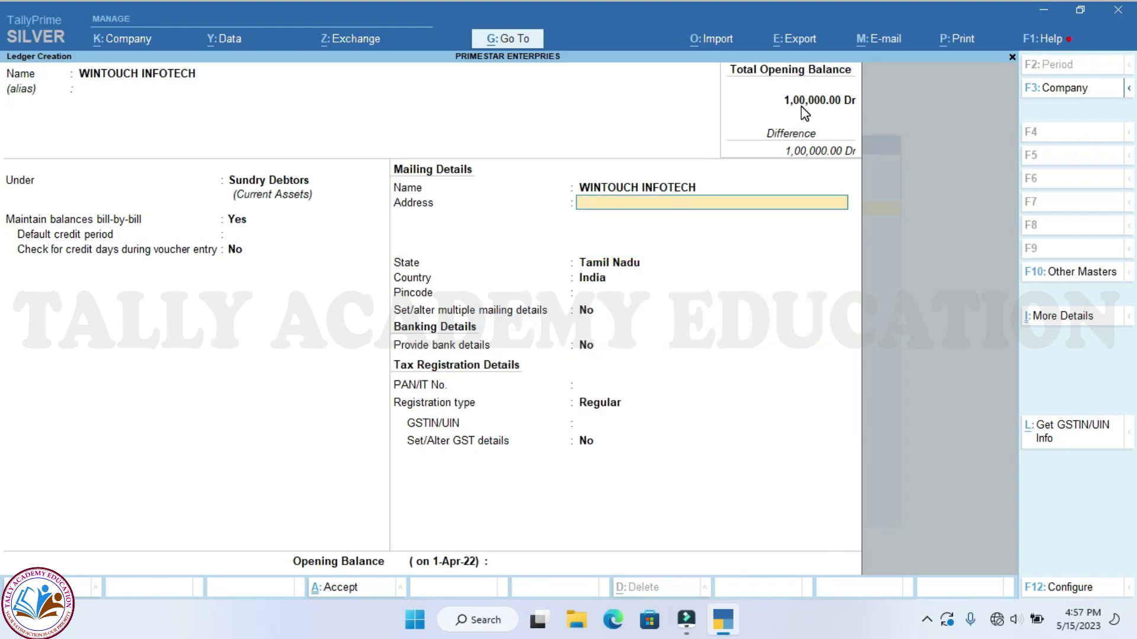
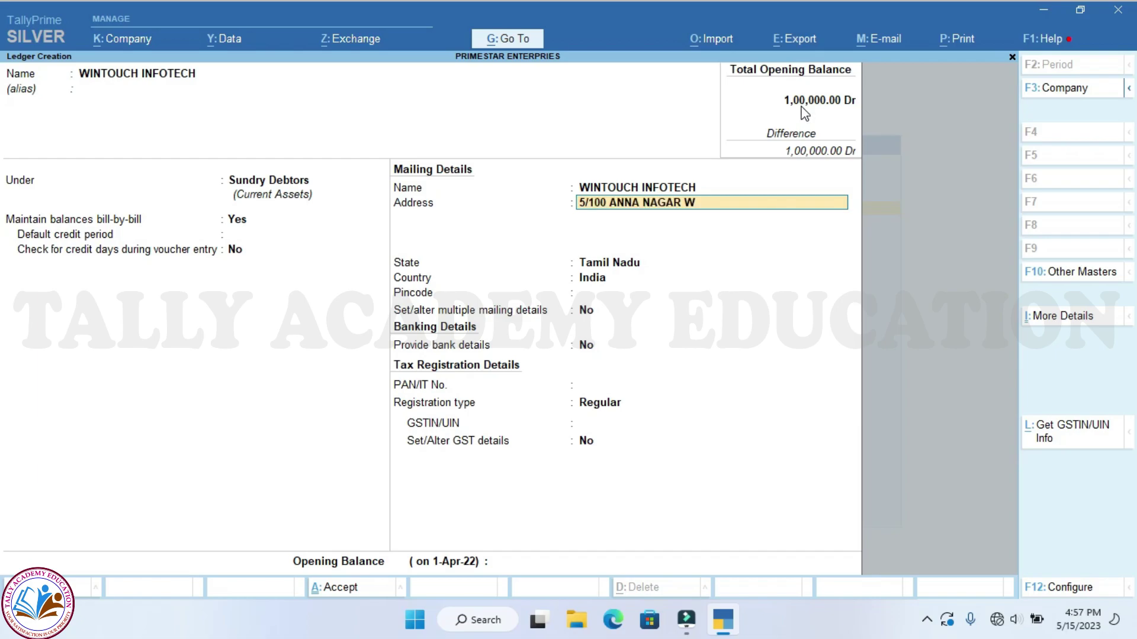
pyautogui.press('Return')
pyautogui.write('TAM')
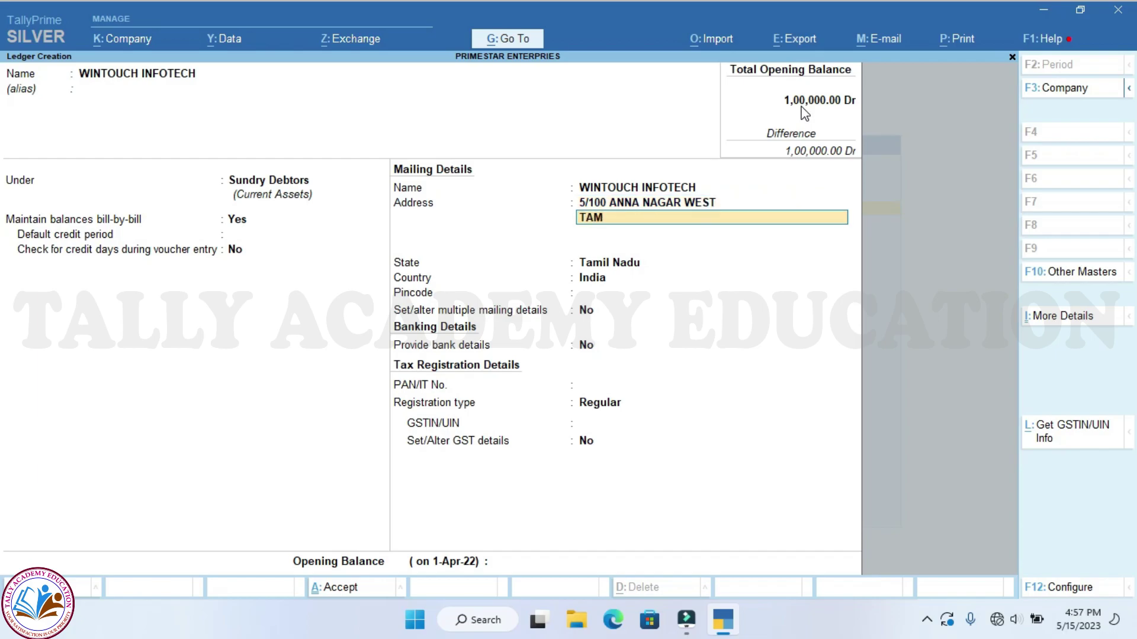
pyautogui.write('BARAM')
pyautogui.press('Return')
pyautogui.press('Return')
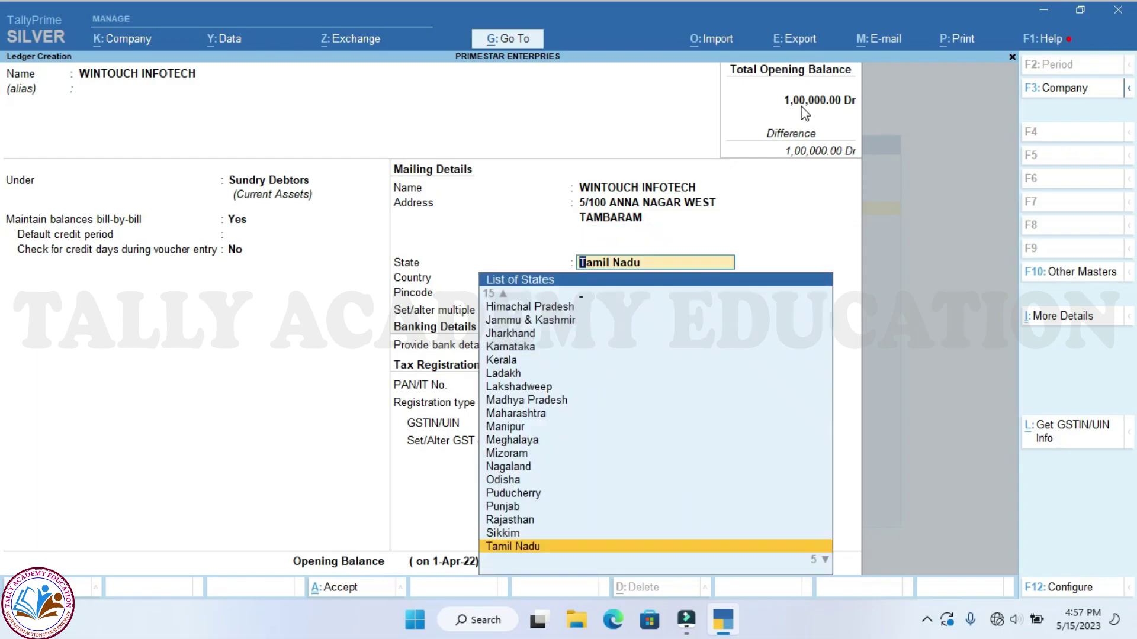
pyautogui.press('Return')
# Keep Regular GST registration, enter the party's GSTIN, and save the WINTOUCH INFOTECH ledger
pyautogui.press('Return')
pyautogui.press('Return')
pyautogui.press('Return')
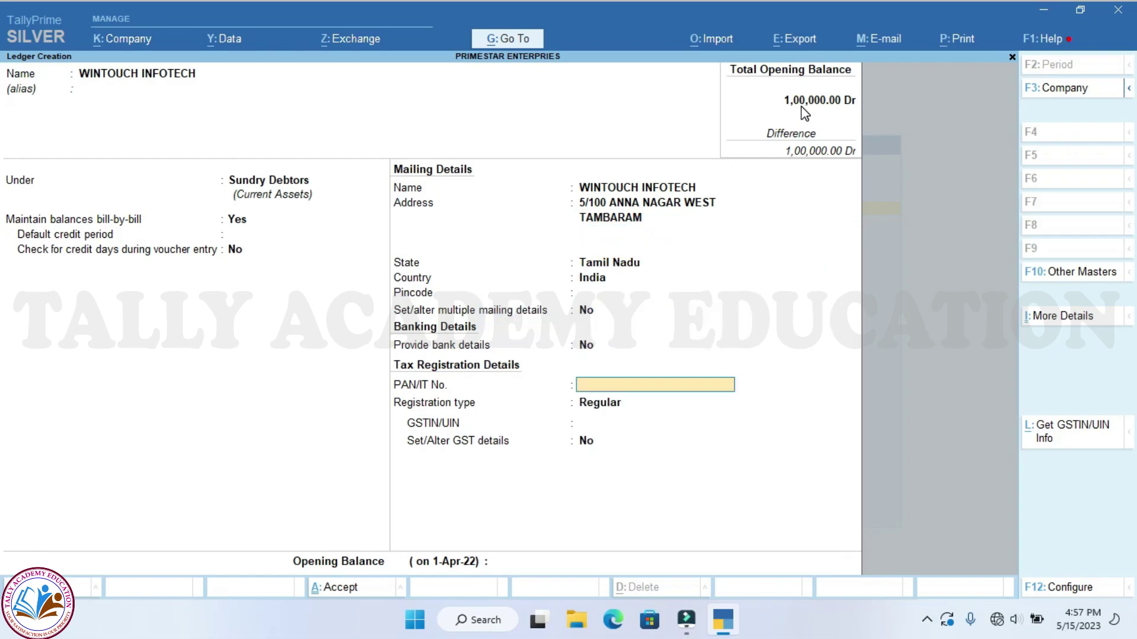
pyautogui.press('Return')
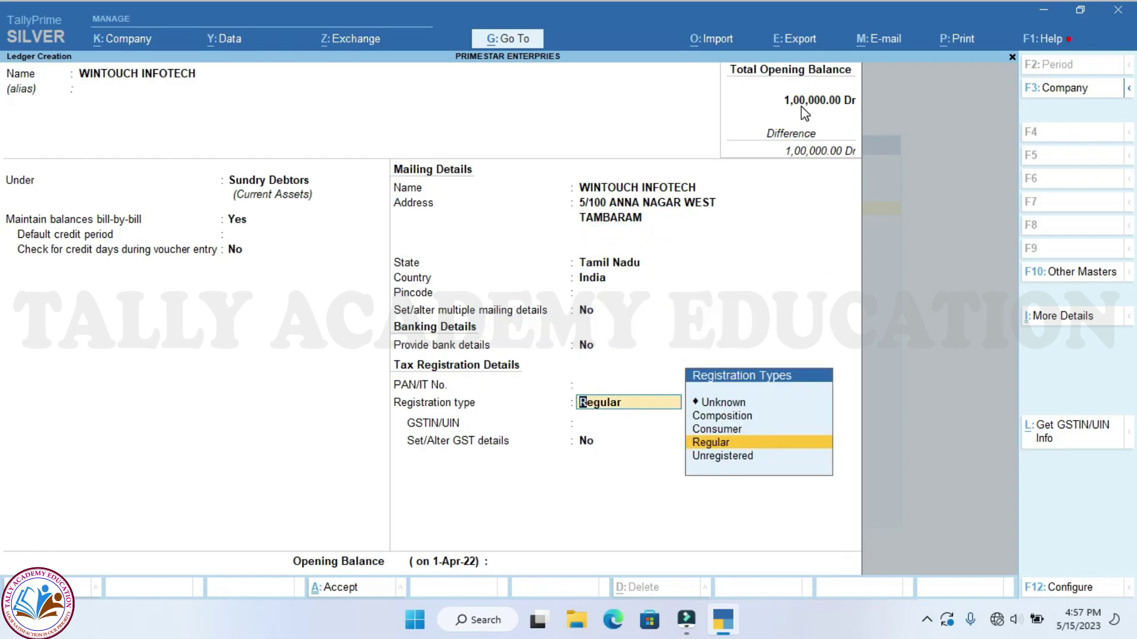
pyautogui.press('Return')
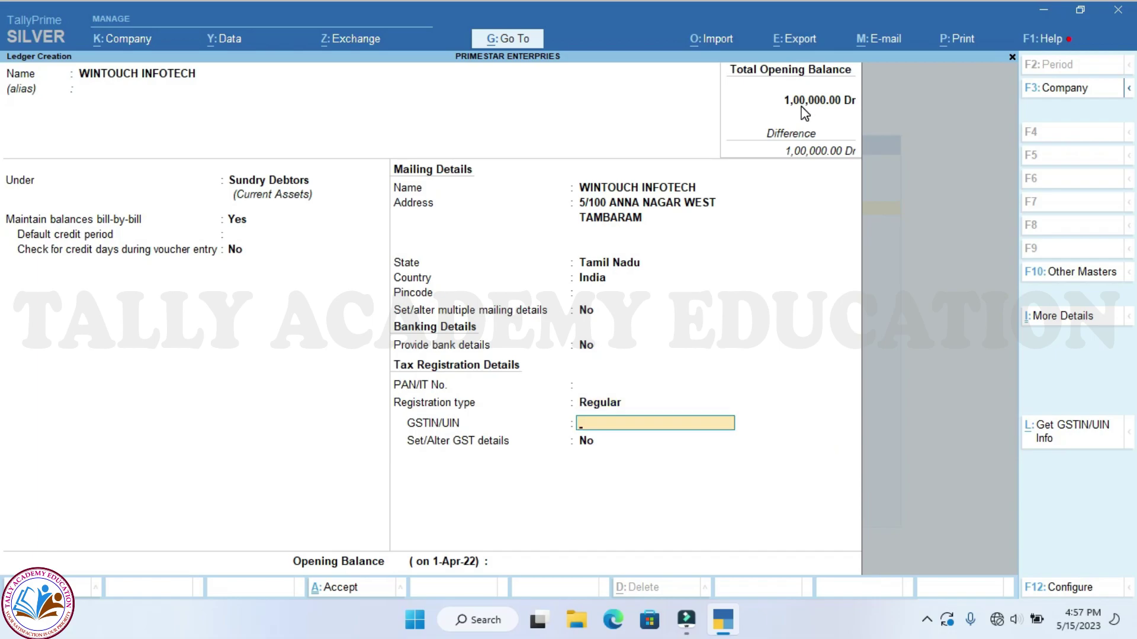
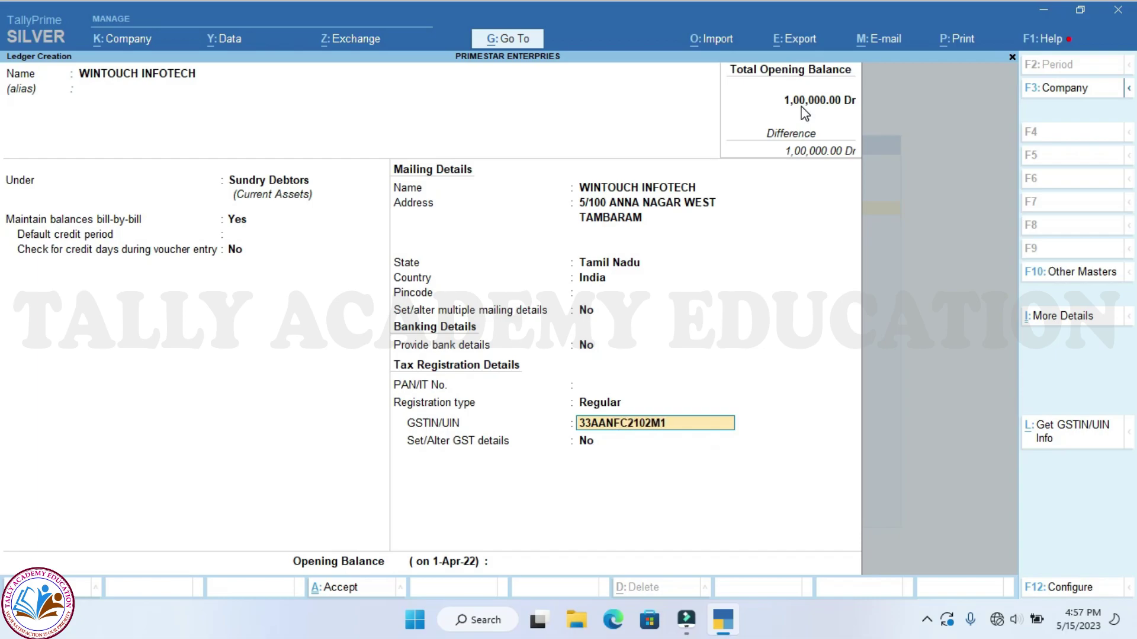
pyautogui.press('Return')
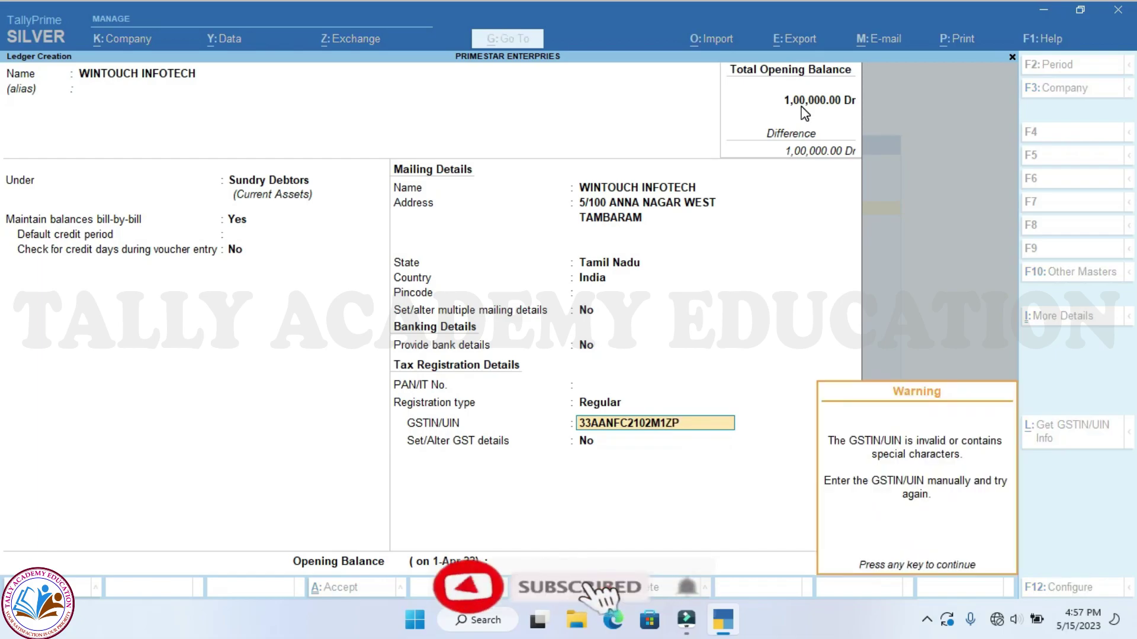
pyautogui.press('Return')
pyautogui.press('Return')
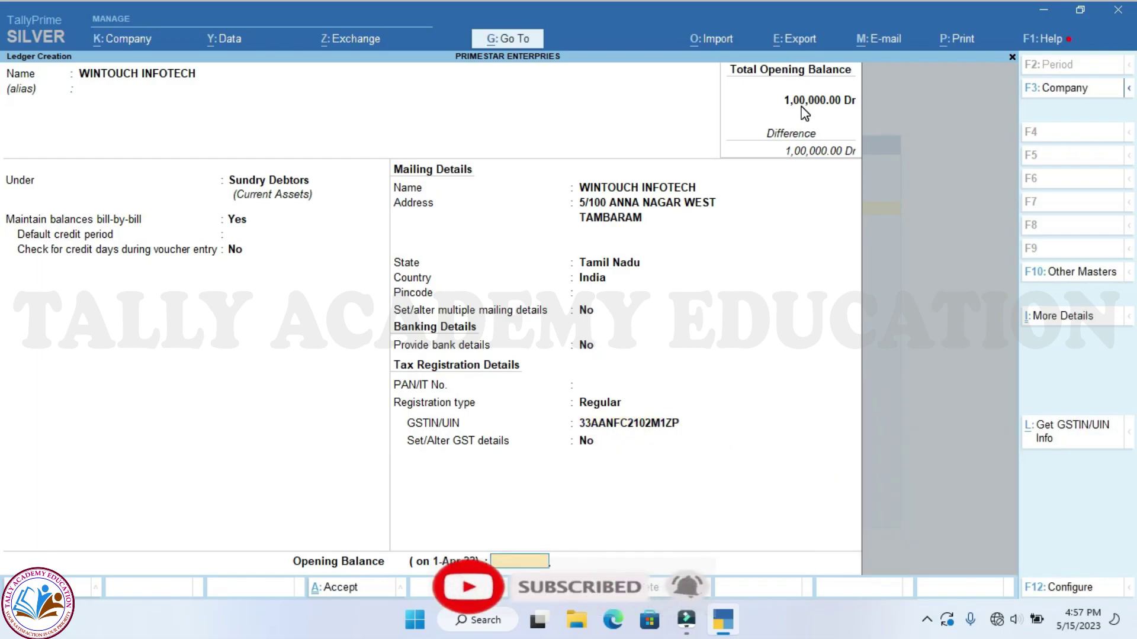
pyautogui.press('Return')
pyautogui.press('Return')
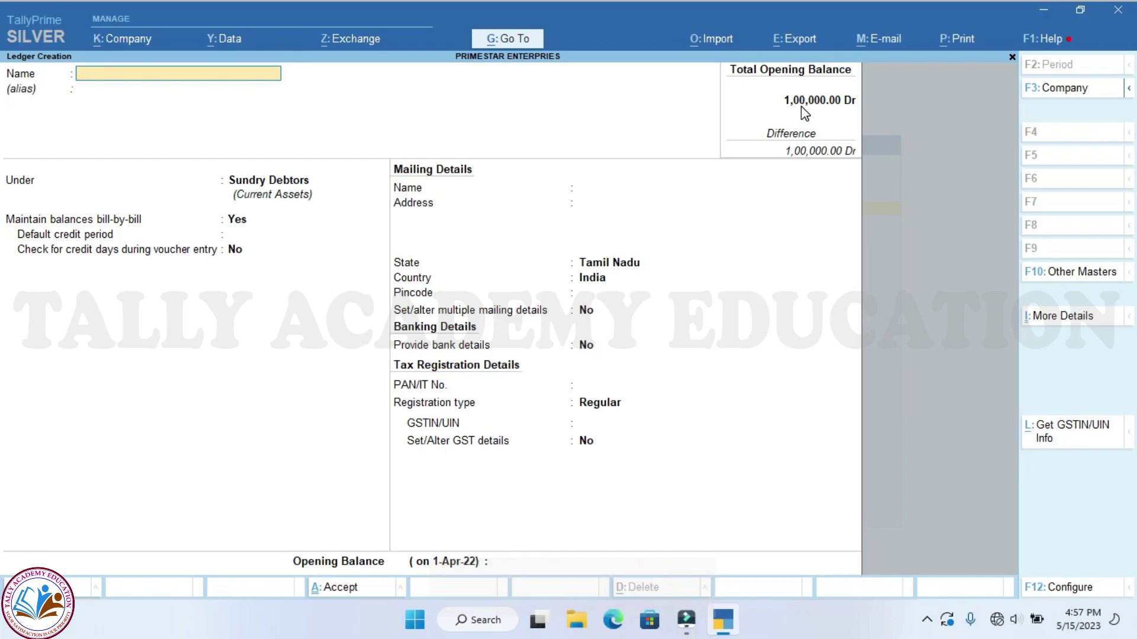
# Create a new ledger named TV REMOTE under Direct Incomes
pyautogui.write('TV REMOTE')
pyautogui.press('Return')
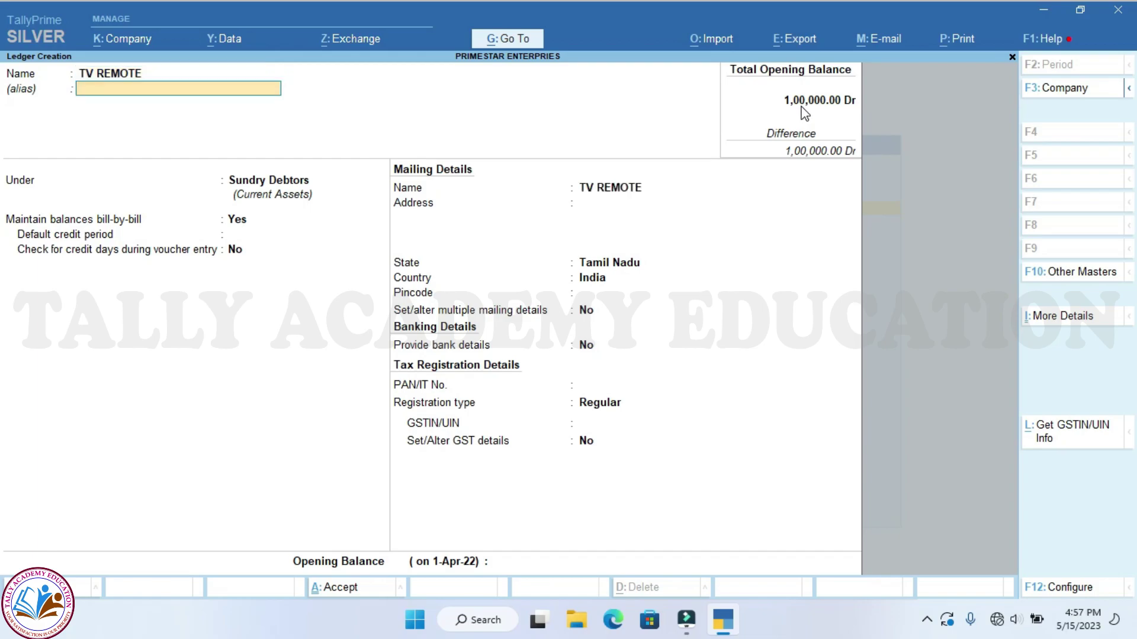
pyautogui.press('Return')
pyautogui.write('DIR')
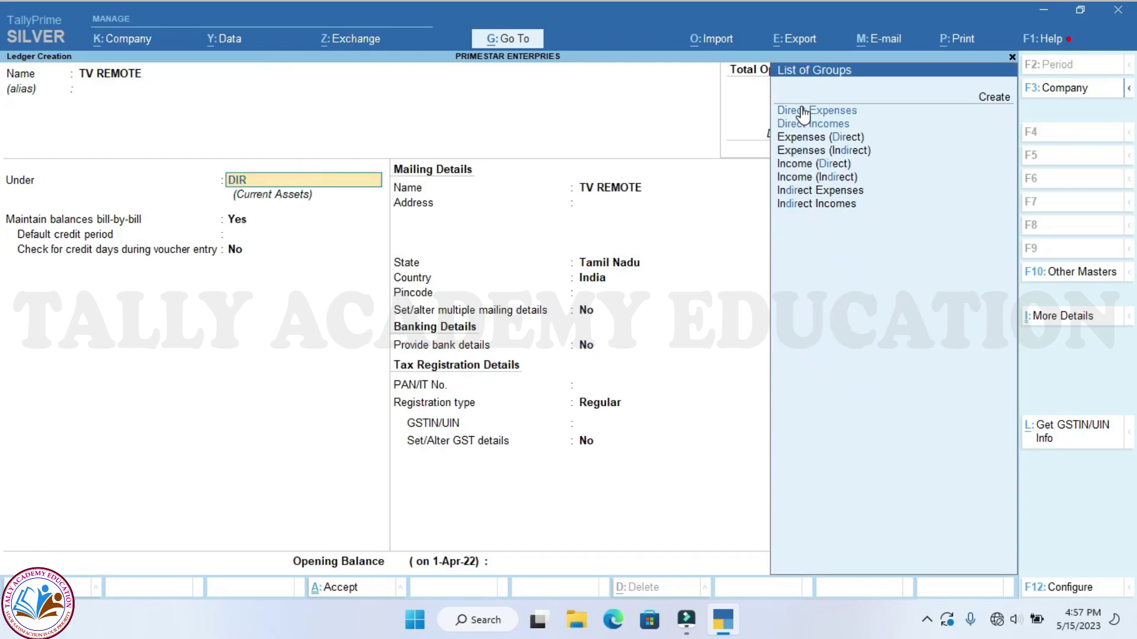
pyautogui.press('Down')
pyautogui.press('Down')
pyautogui.press('Down')
pyautogui.press('Down')
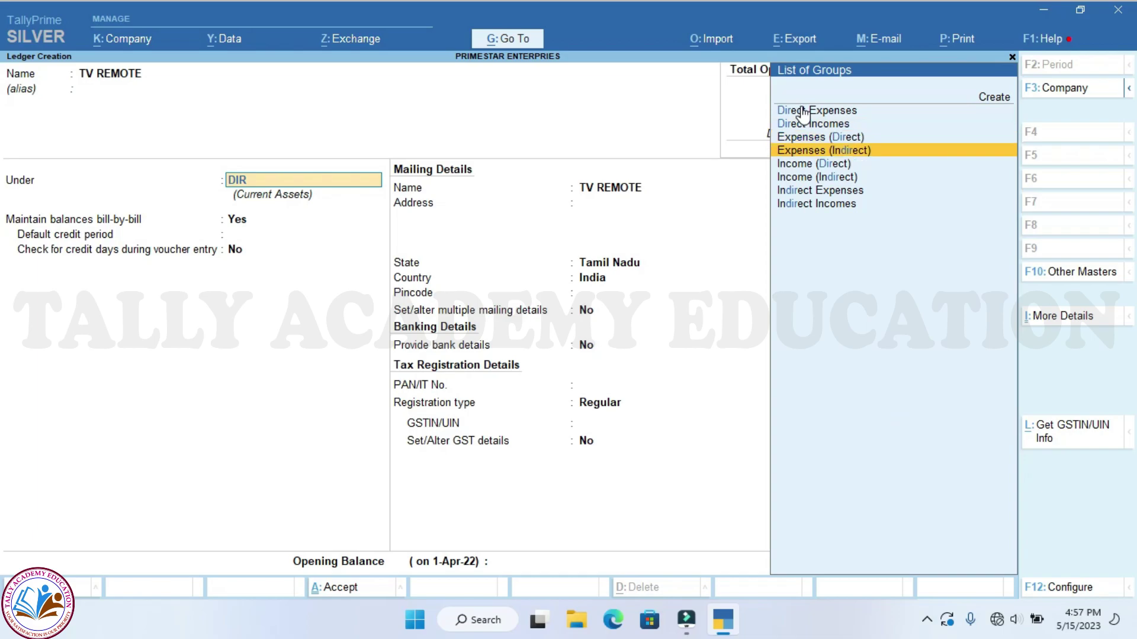
pyautogui.press('Up')
pyautogui.press('Up')
pyautogui.press('Up')
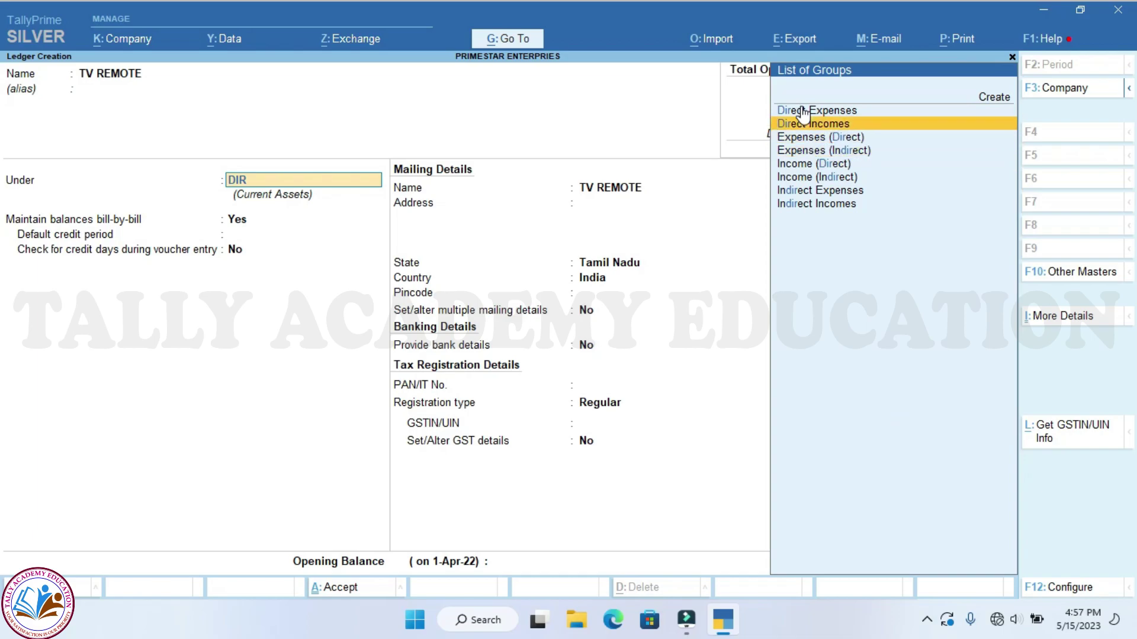
pyautogui.press('Return')
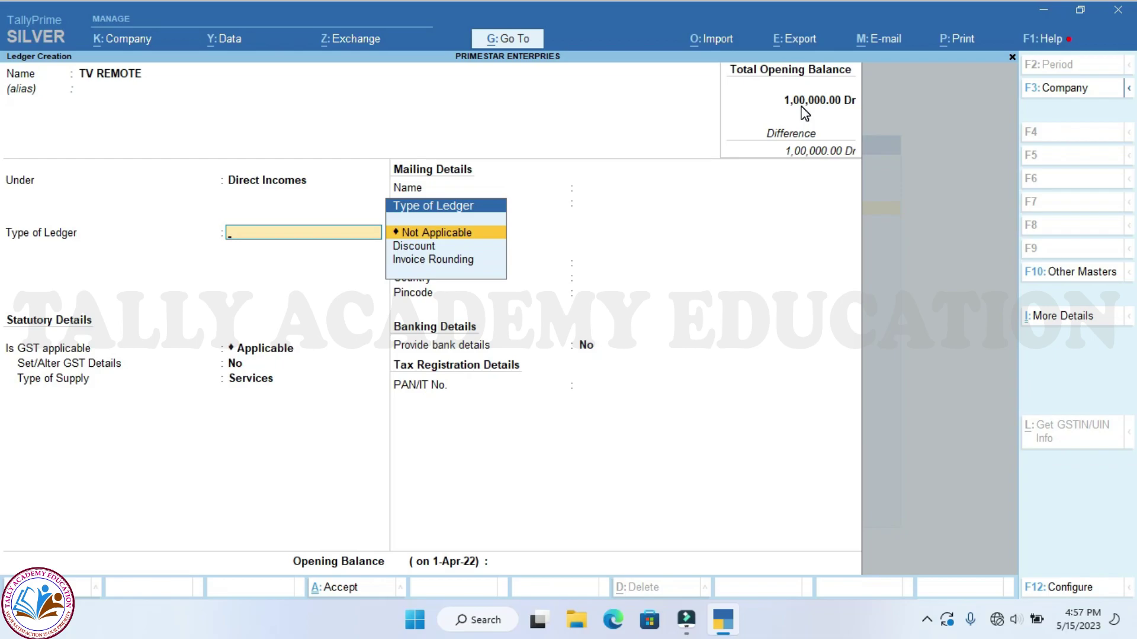
# Set both Type of Ledger and GST applicability to Not Applicable
pyautogui.press('Return')
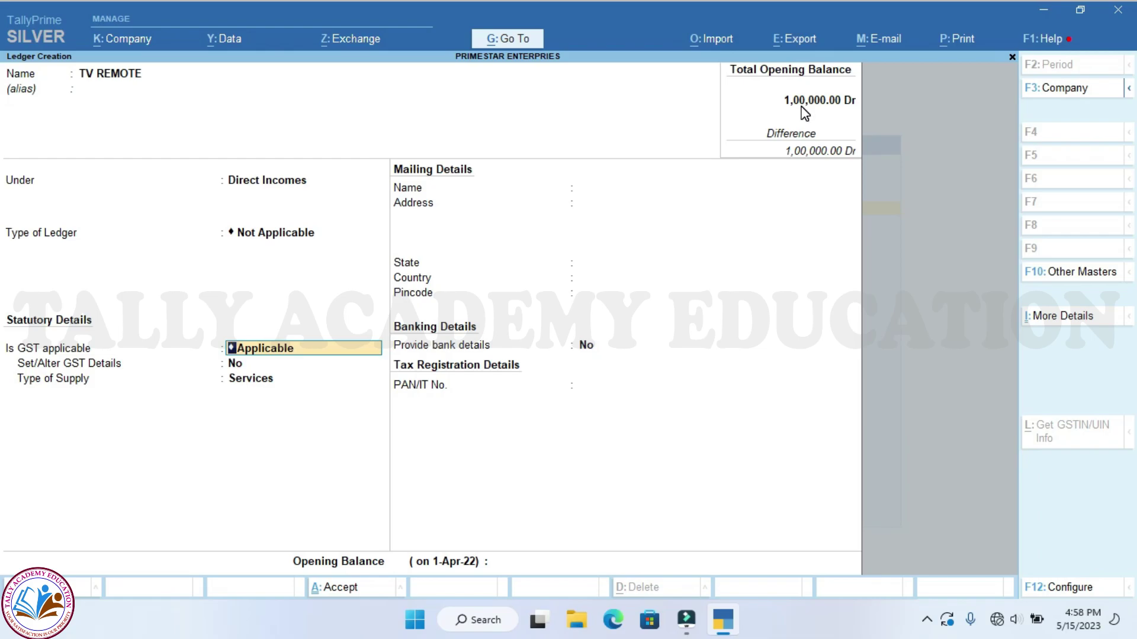
pyautogui.write('N')
pyautogui.press('Down')
pyautogui.press('Down')
pyautogui.press('Up')
pyautogui.press('Return')
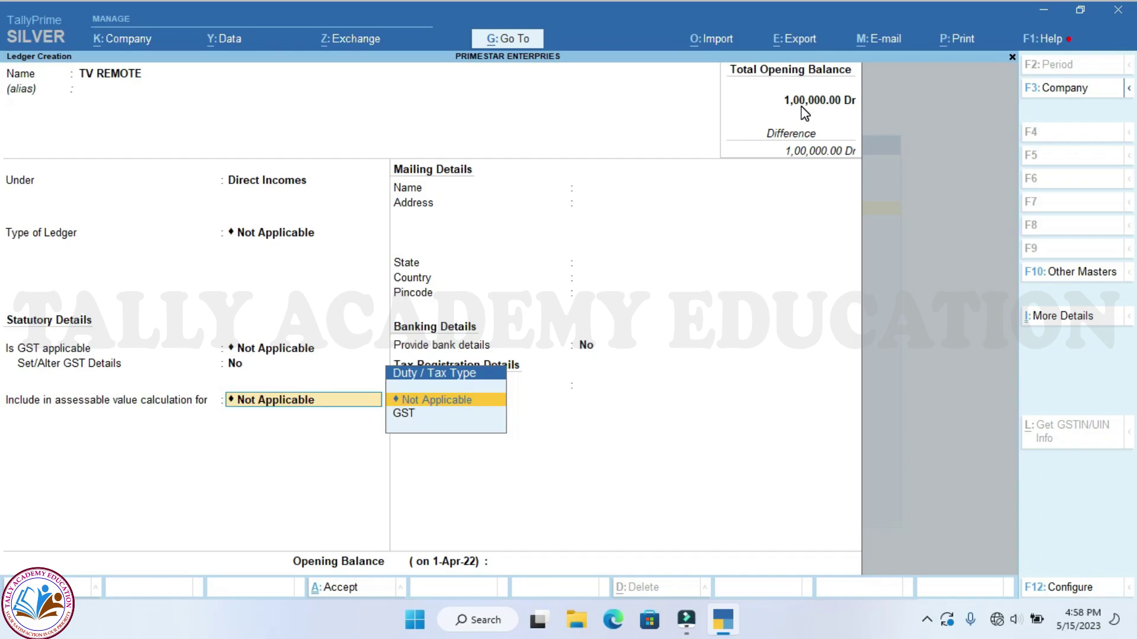
# Calculate assessable value under GST for Goods based on value, then save the TV REMOTE ledger
pyautogui.press('Down')
pyautogui.press('Return')
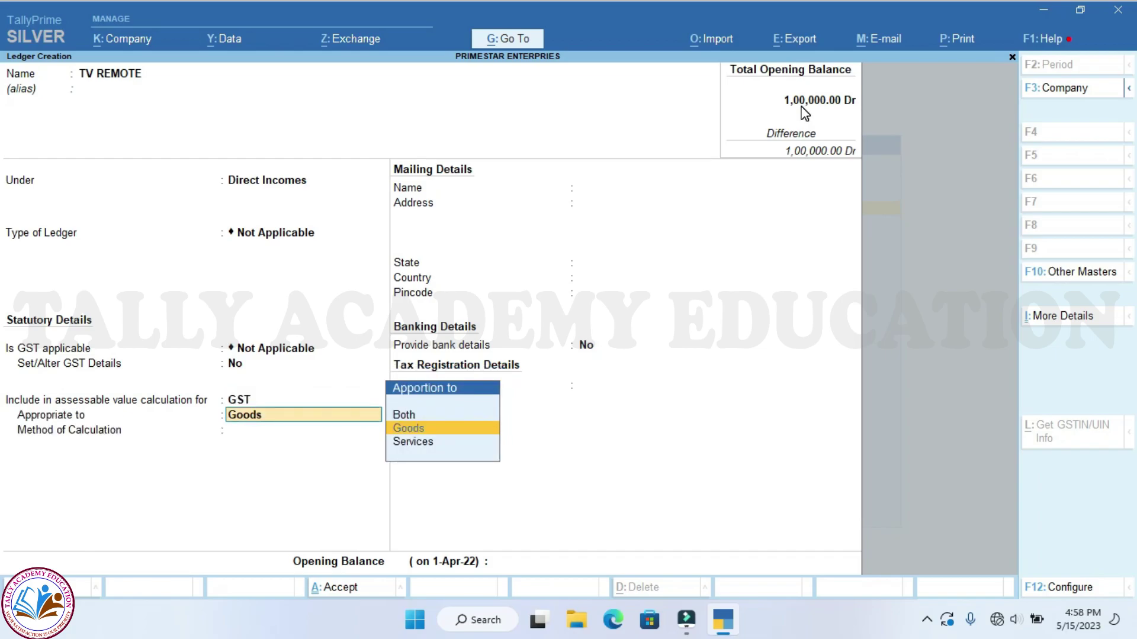
pyautogui.press('Return')
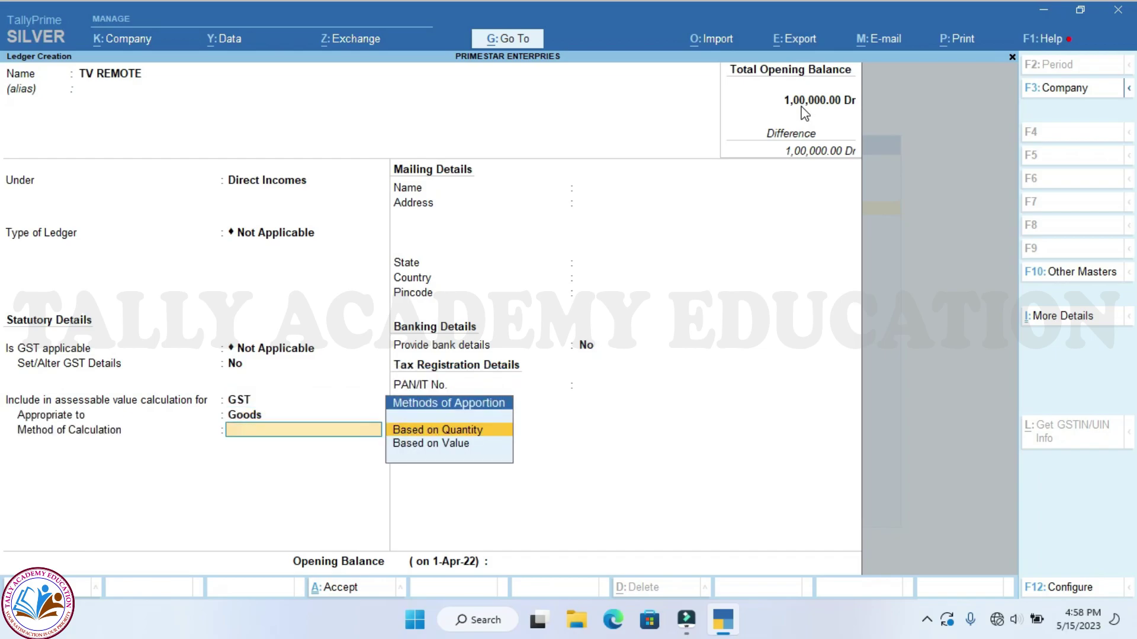
pyautogui.press('Down')
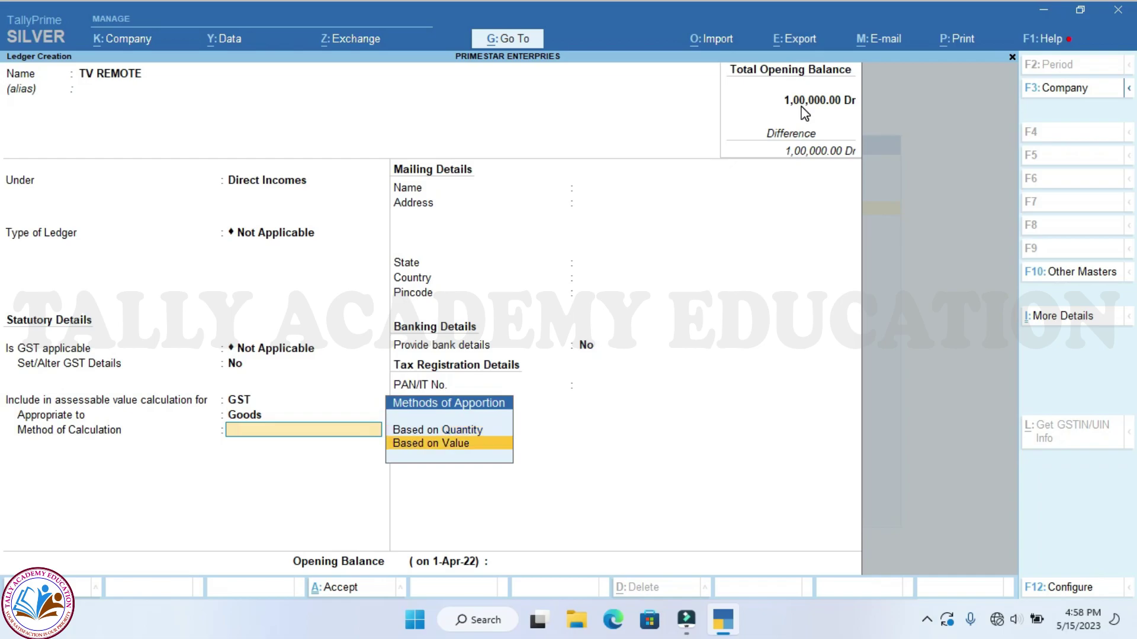
pyautogui.press('Return')
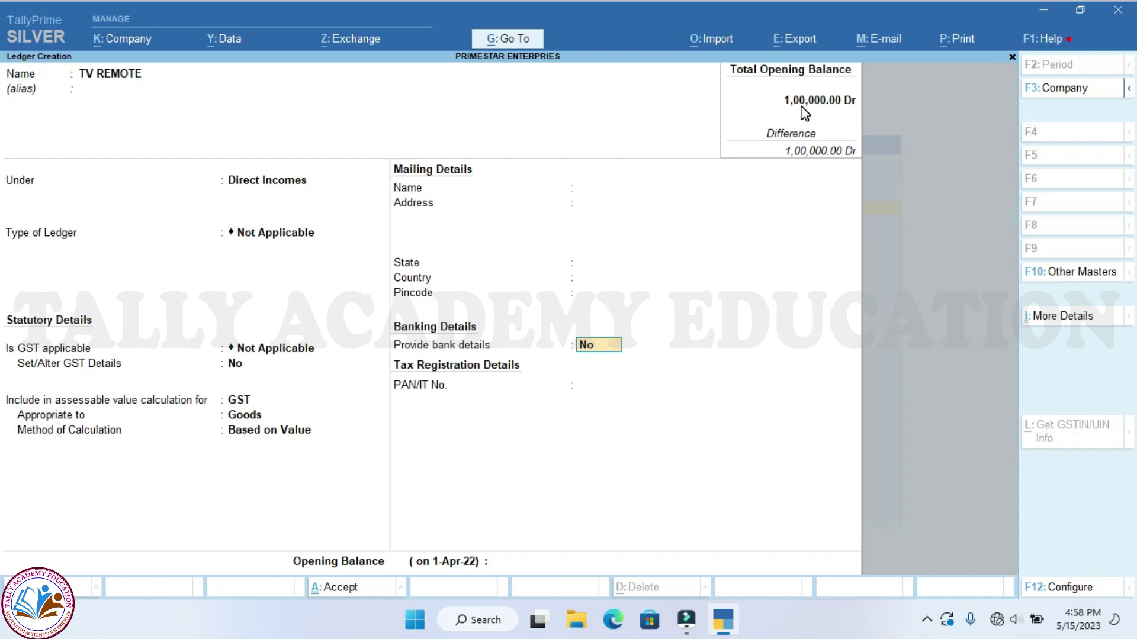
pyautogui.press('Return')
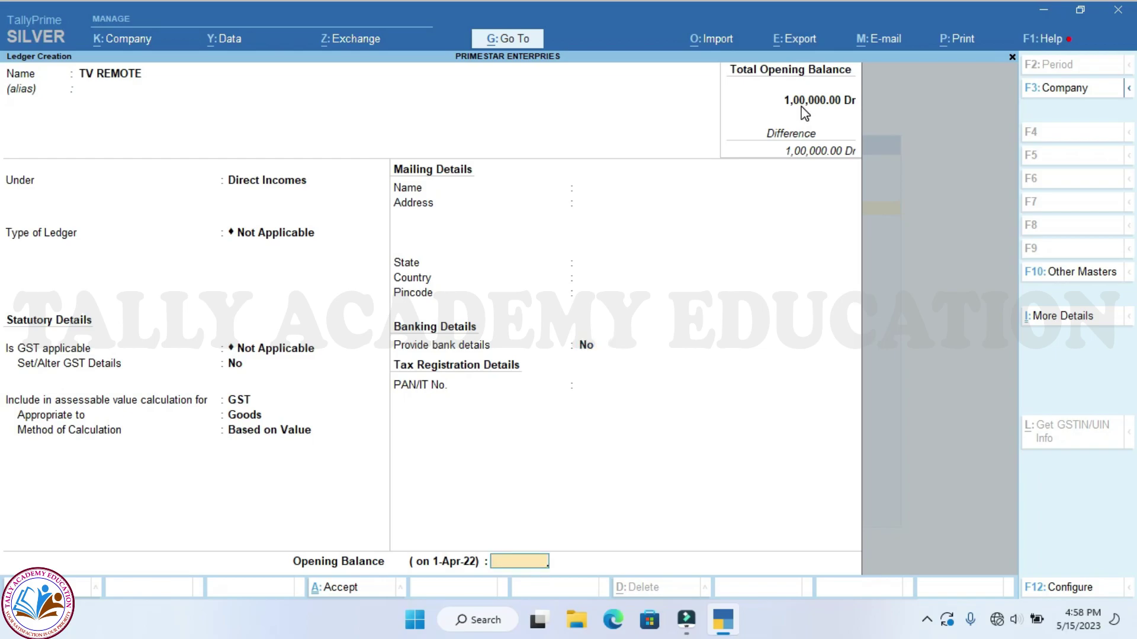
pyautogui.press('Return')
pyautogui.press('Return')
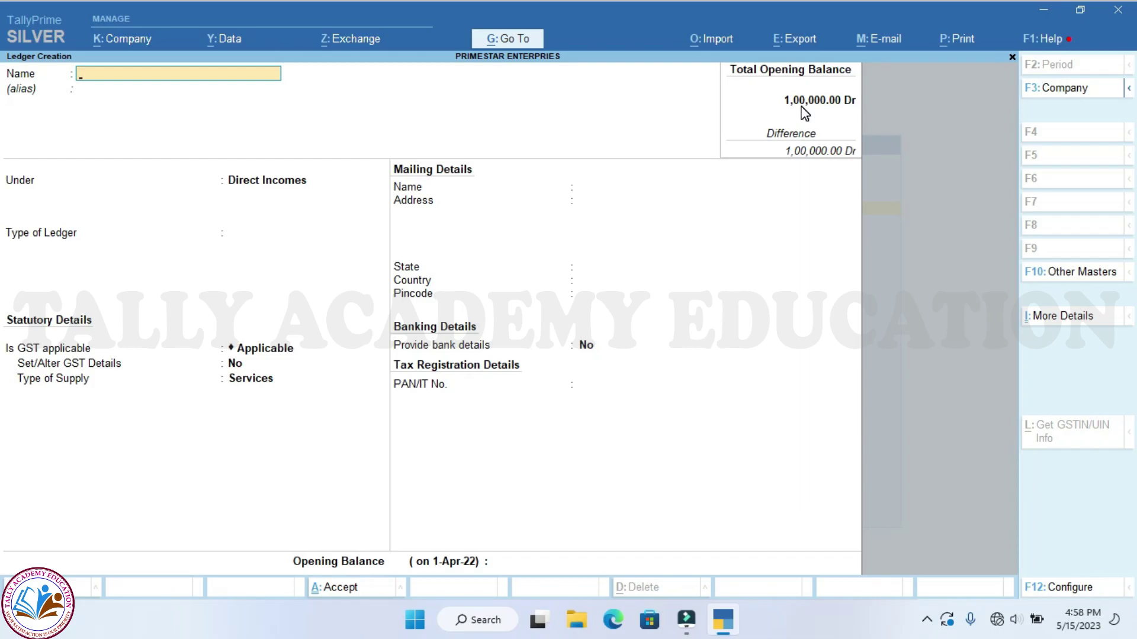
pyautogui.press('Escape')
pyautogui.press('Escape')
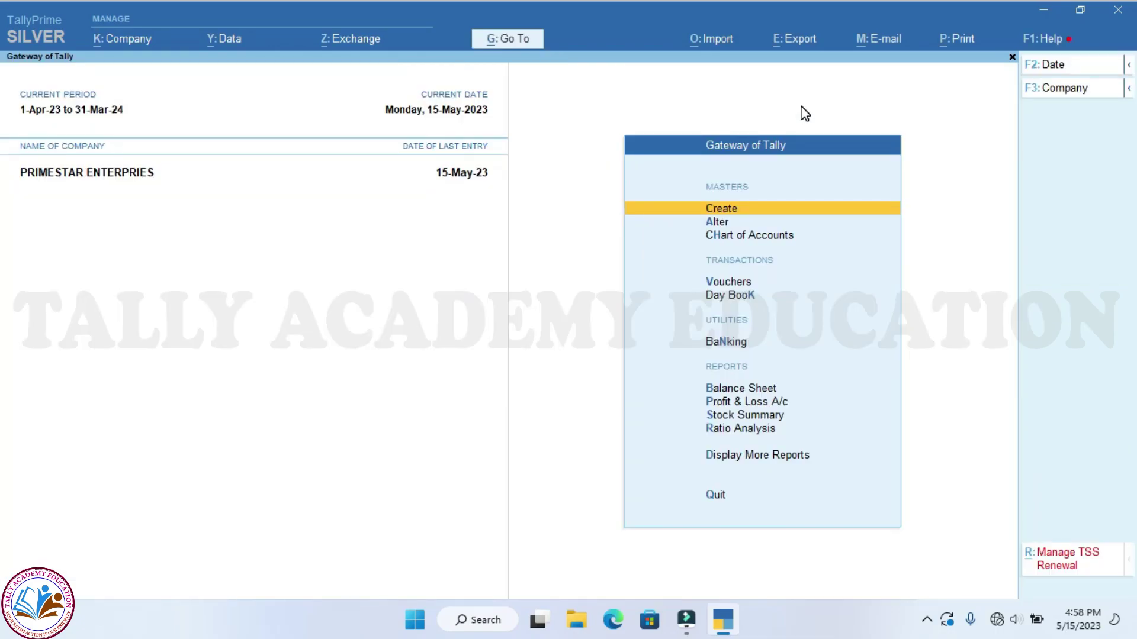
# Create stock item REDMI TV 32" under ELECTRONICS with Nos as its unit
pyautogui.press('Return')
pyautogui.press('Down')
pyautogui.press('Down')
pyautogui.press('Down')
pyautogui.press('Down')
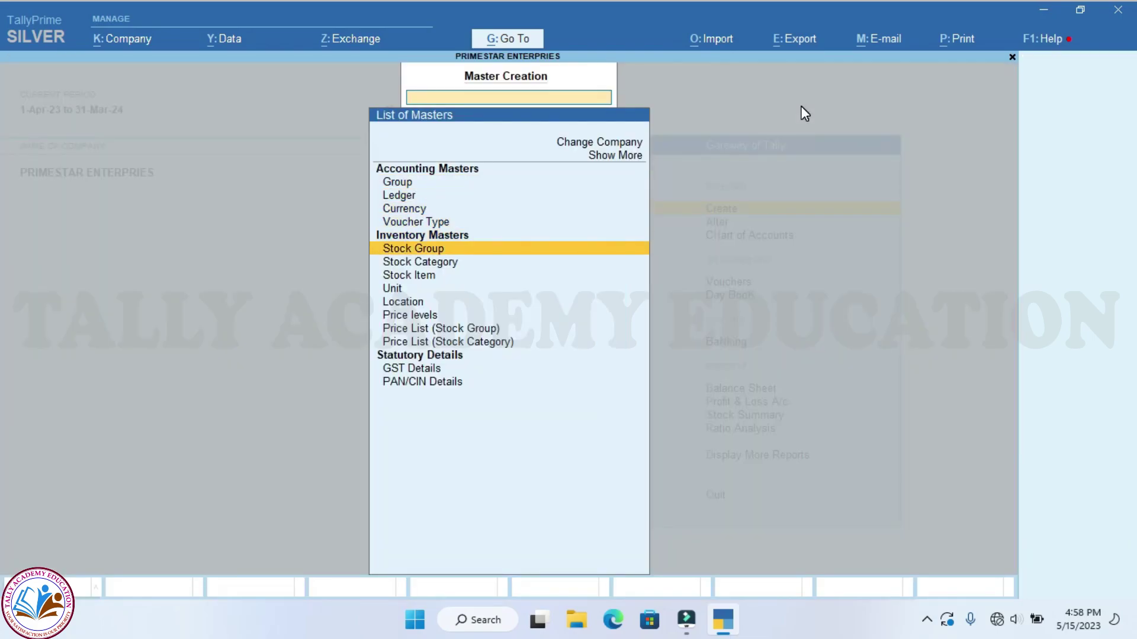
pyautogui.press('Down')
pyautogui.press('Down')
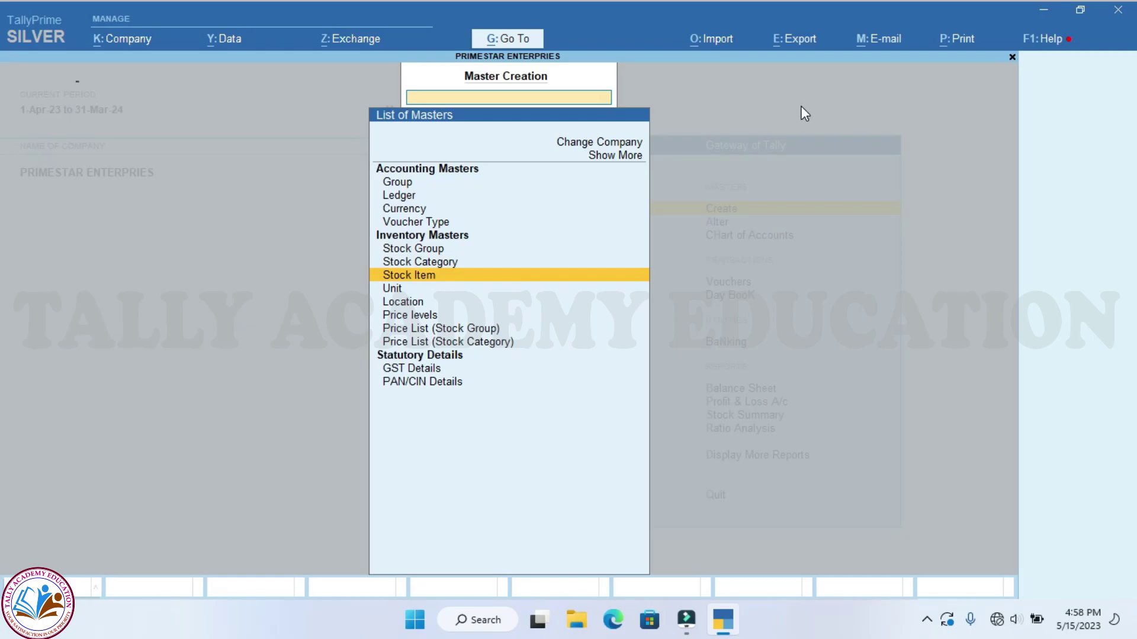
pyautogui.press('Return')
pyautogui.write('R')
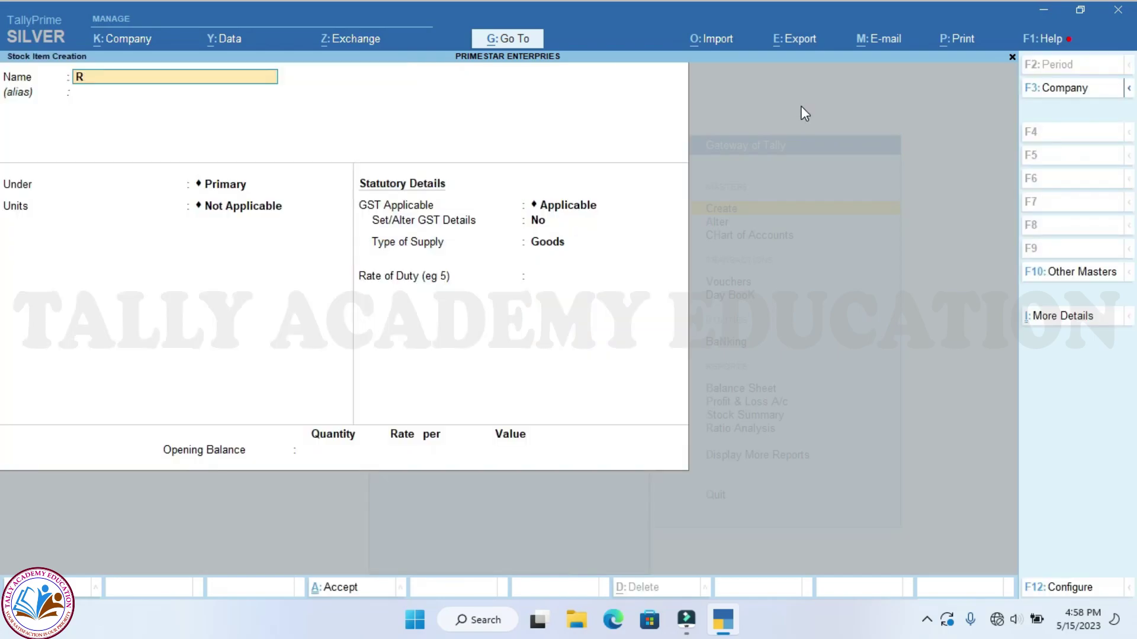
pyautogui.write('EDMI TV 32')
pyautogui.press('Return')
pyautogui.press('Return')
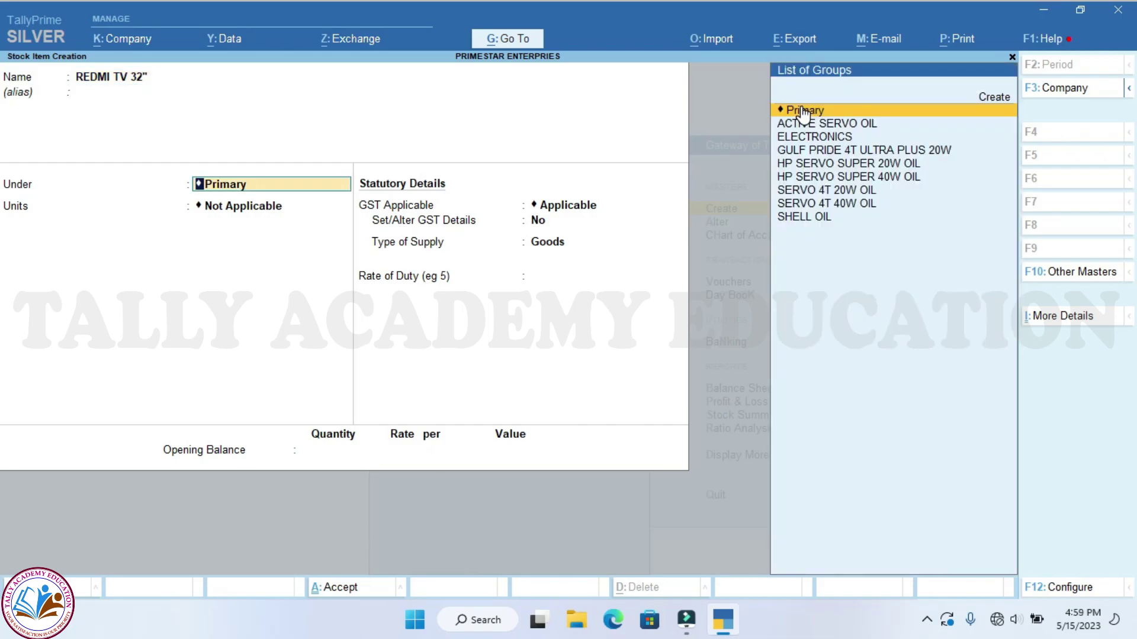
pyautogui.press('Down')
pyautogui.press('Down')
pyautogui.press('Return')
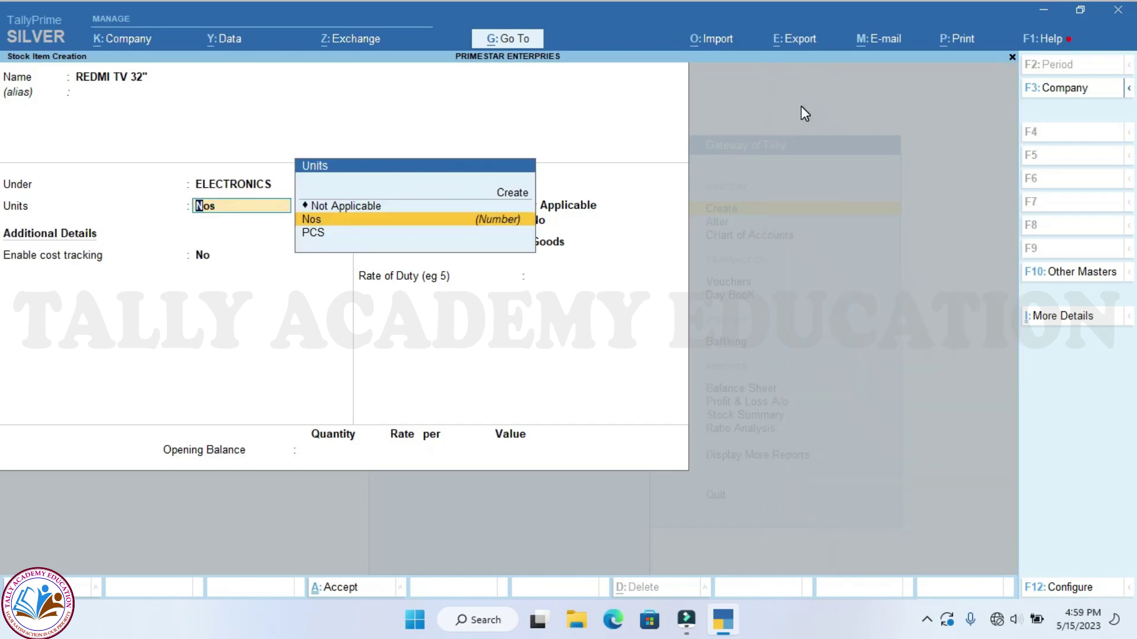
pyautogui.press('Return')
pyautogui.press('Return')
pyautogui.press('Return')
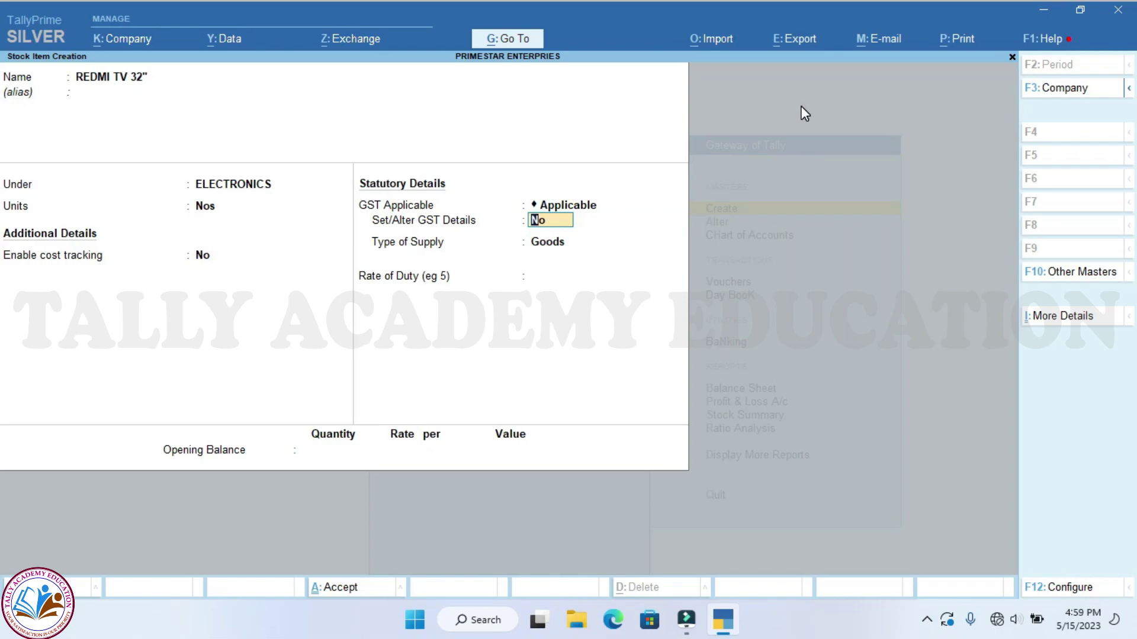
# Give the item GST details: HSN 8528, Taxable, 18% integrated tax, supply type Goods
pyautogui.write('YES')
pyautogui.press('Return')
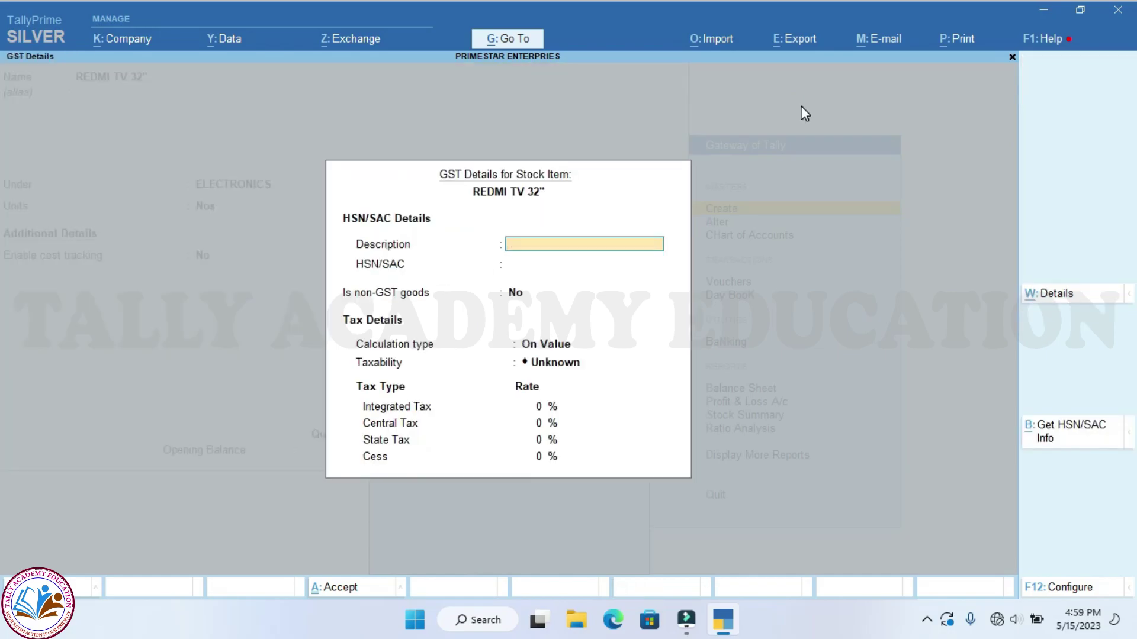
pyautogui.press('Return')
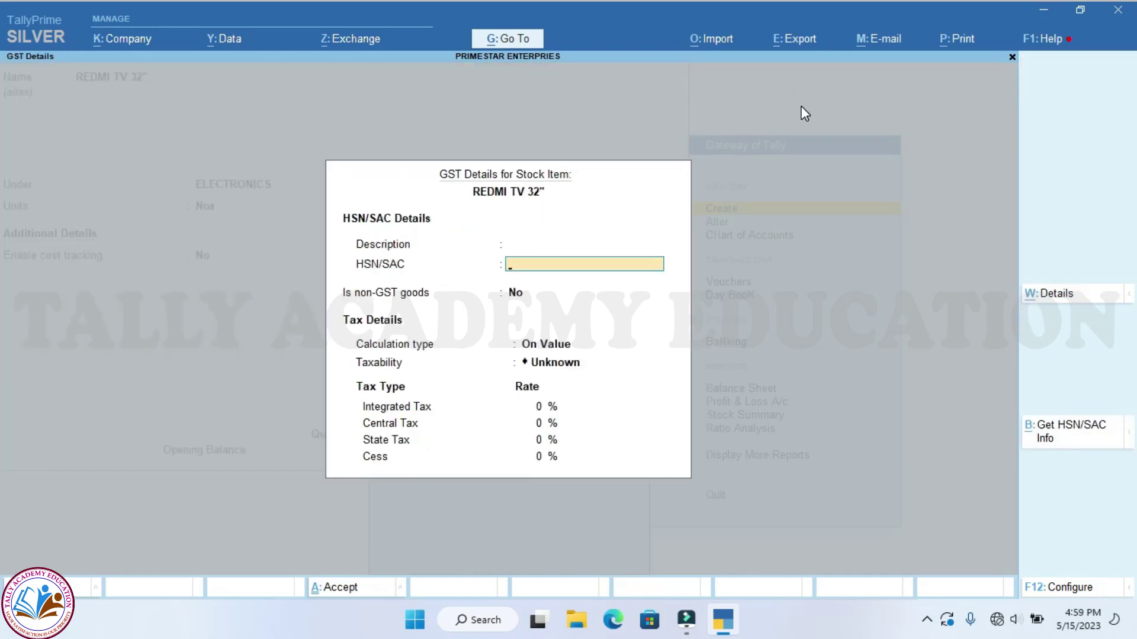
pyautogui.write('8528')
pyautogui.press('Return')
pyautogui.press('Return')
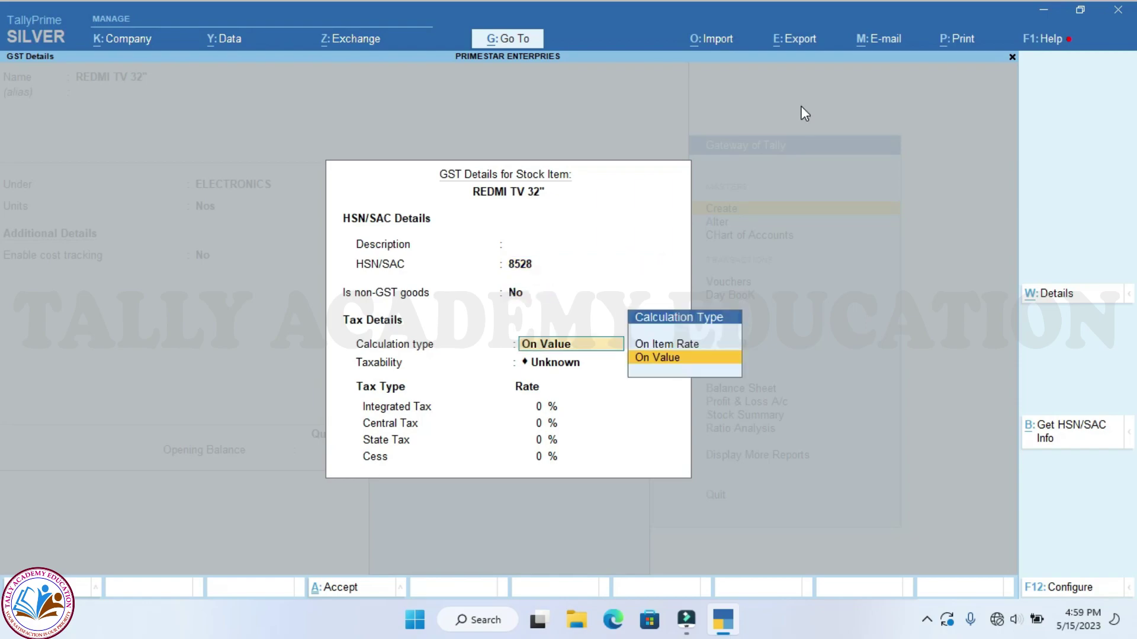
pyautogui.press('Return')
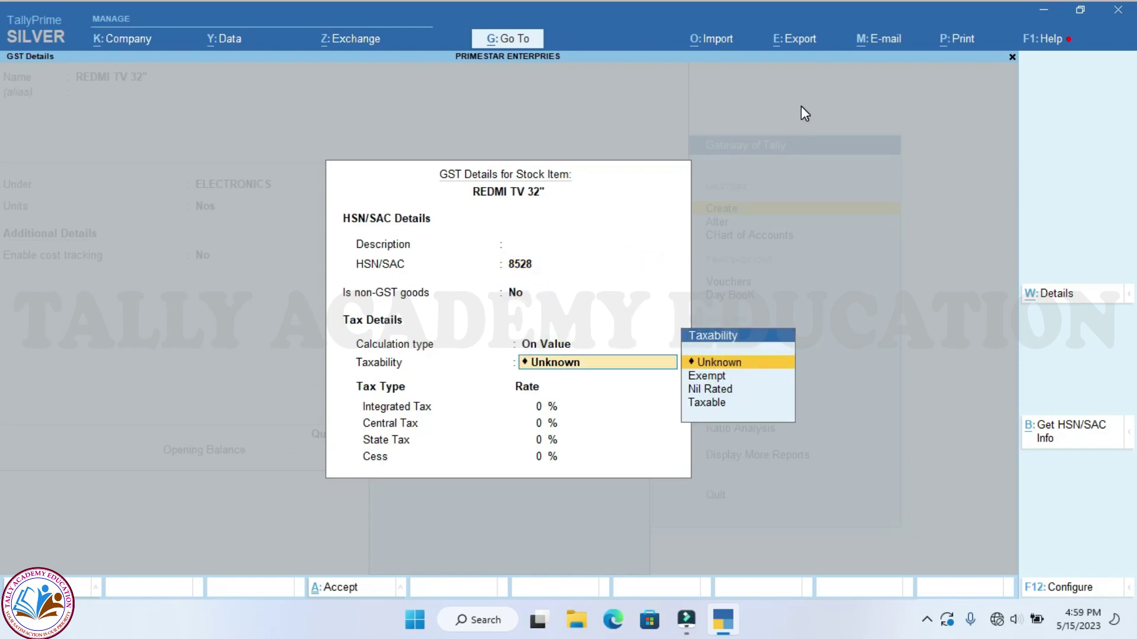
pyautogui.press('Down')
pyautogui.press('Down')
pyautogui.press('Down')
pyautogui.press('Return')
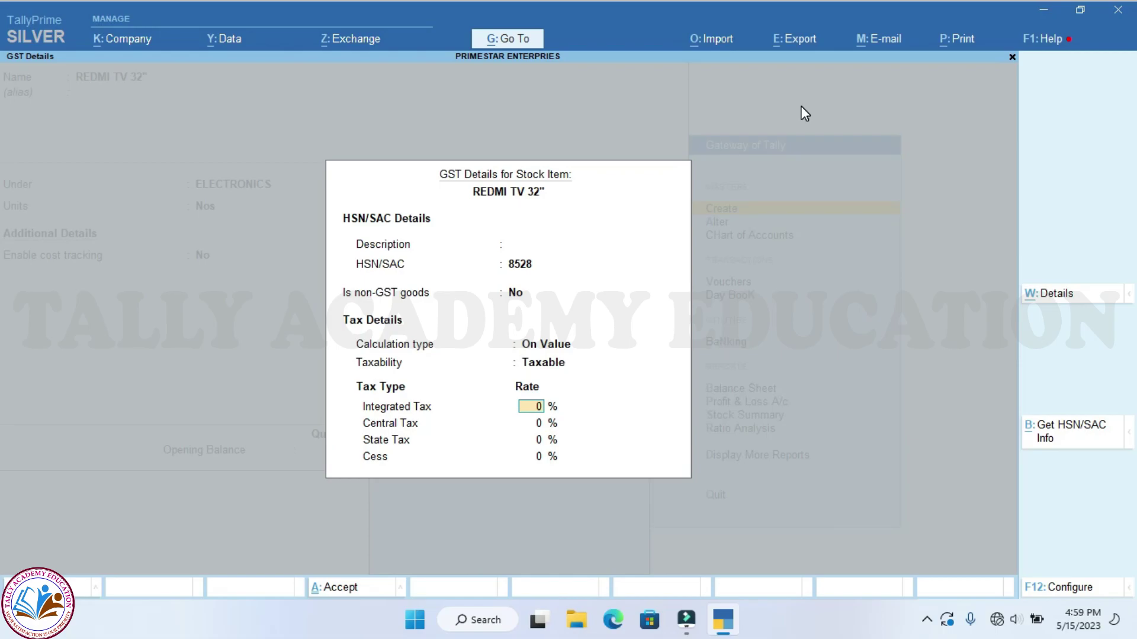
pyautogui.write('18')
pyautogui.press('Return')
pyautogui.press('Return')
pyautogui.press('Return')
pyautogui.press('Return')
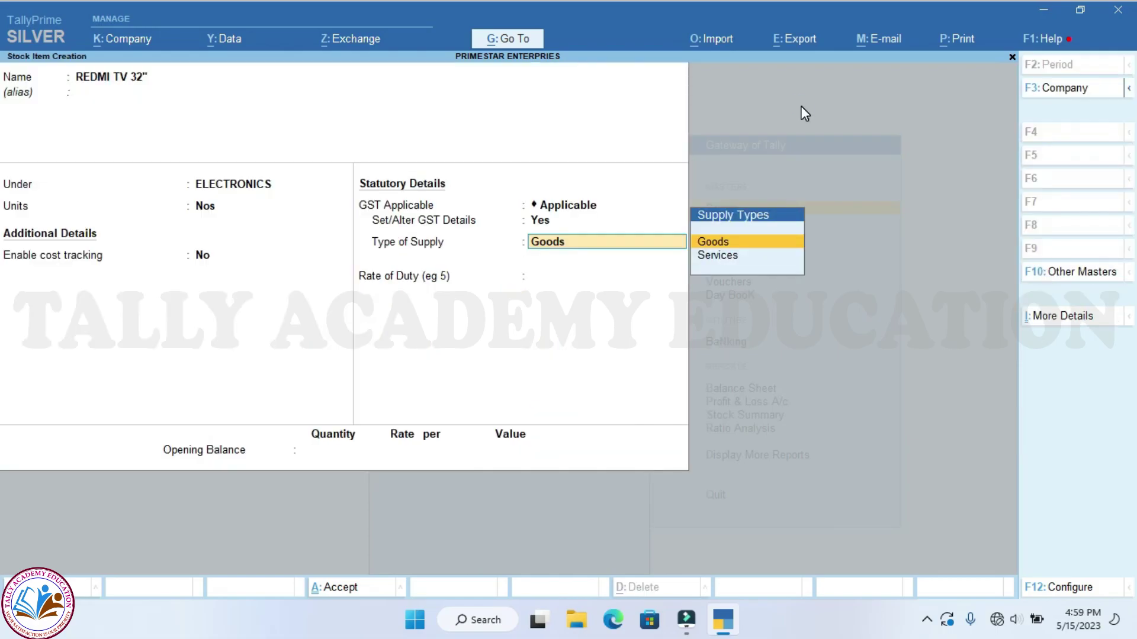
pyautogui.press('Return')
pyautogui.press('Return')
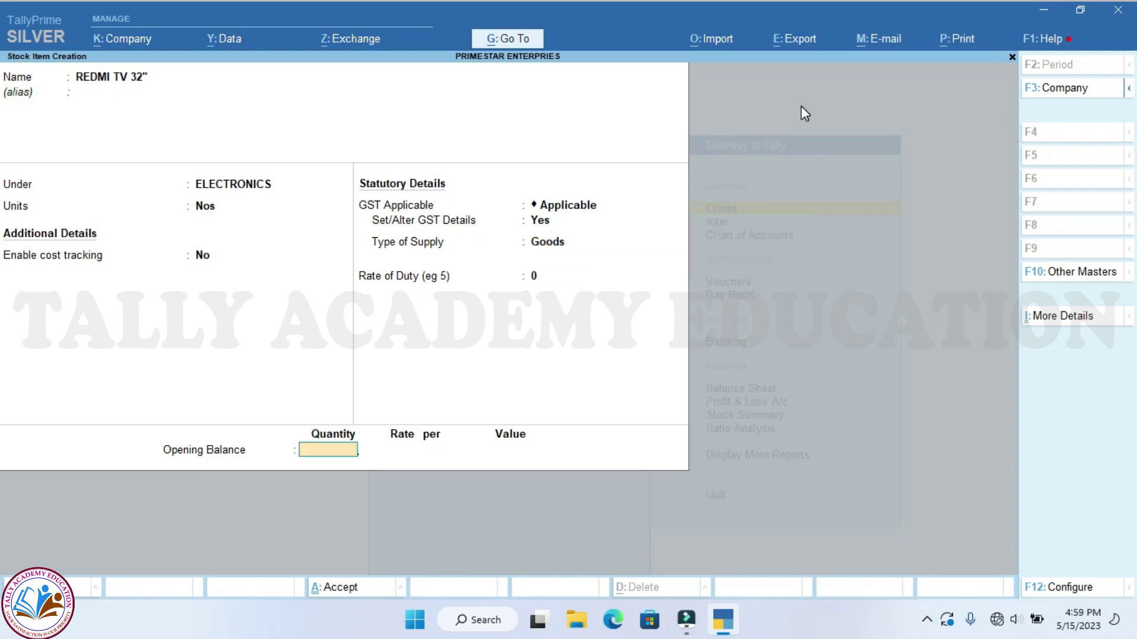
# Save the REDMI TV 32" stock item and return to the Gateway of Tally
pyautogui.press('Return')
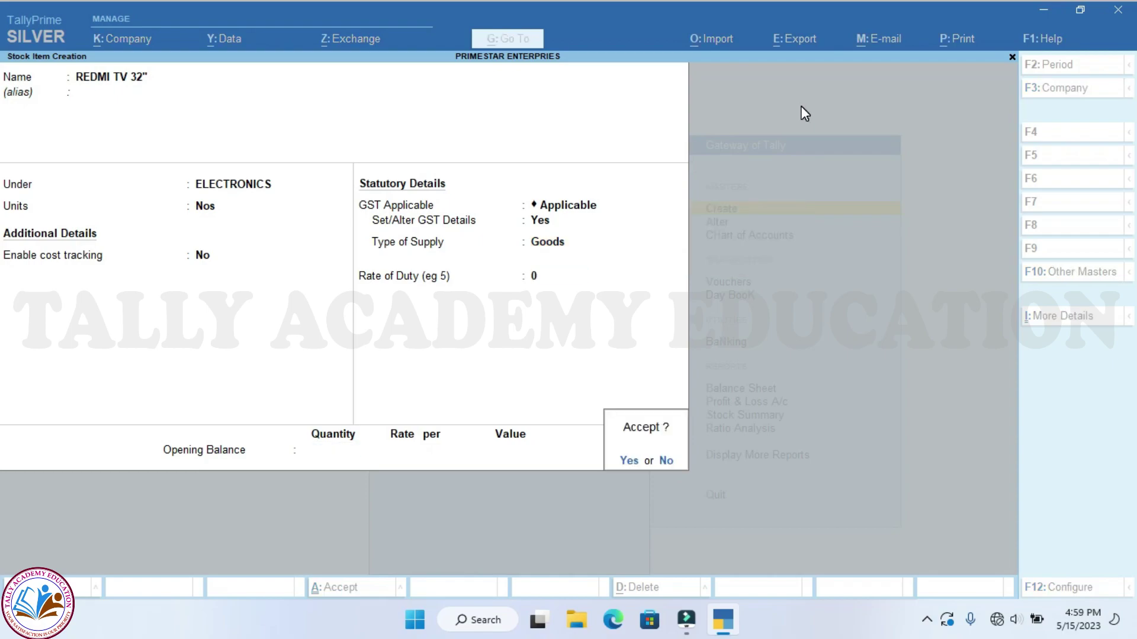
pyautogui.press('Return')
pyautogui.press('Escape')
pyautogui.press('Return')
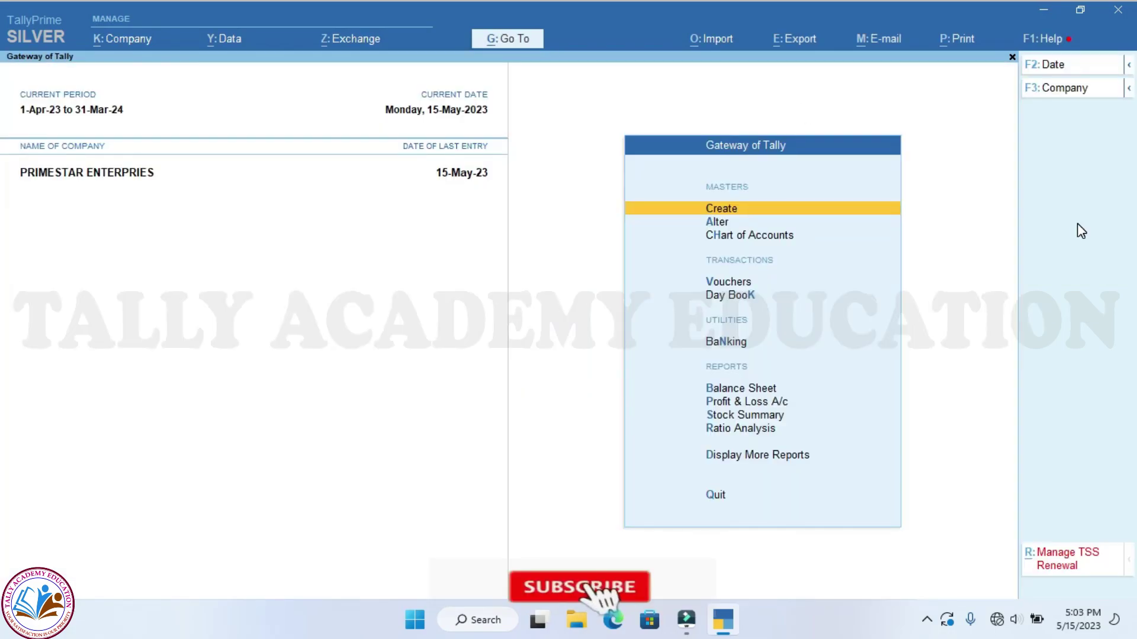
# Start a new Sales voucher in Item Invoice mode
pyautogui.press('v')
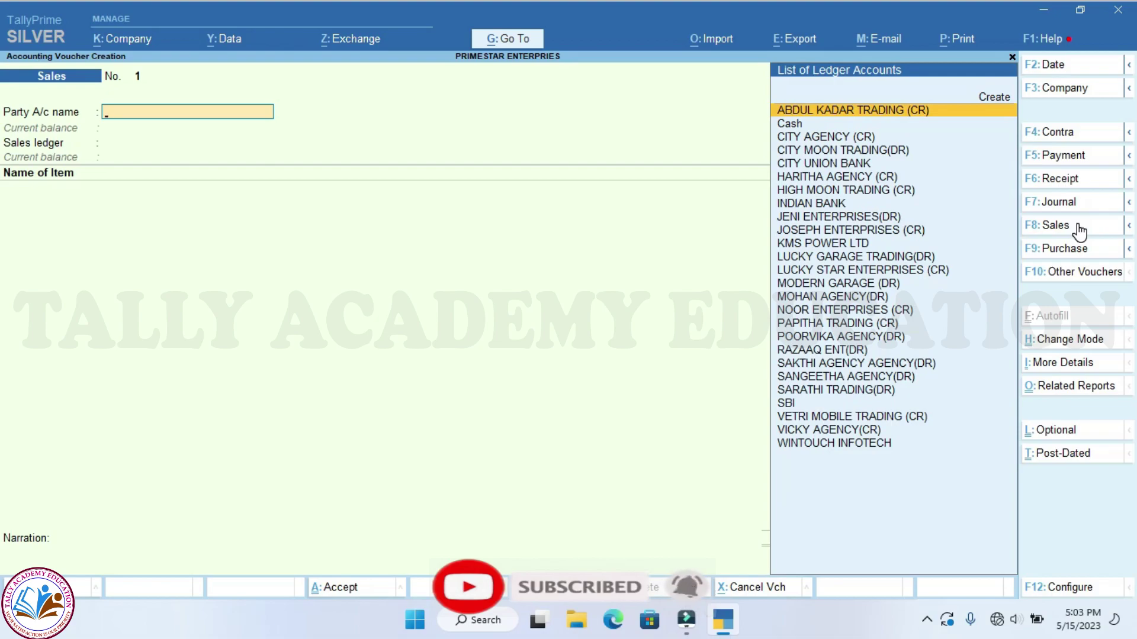
pyautogui.click(1079, 229)
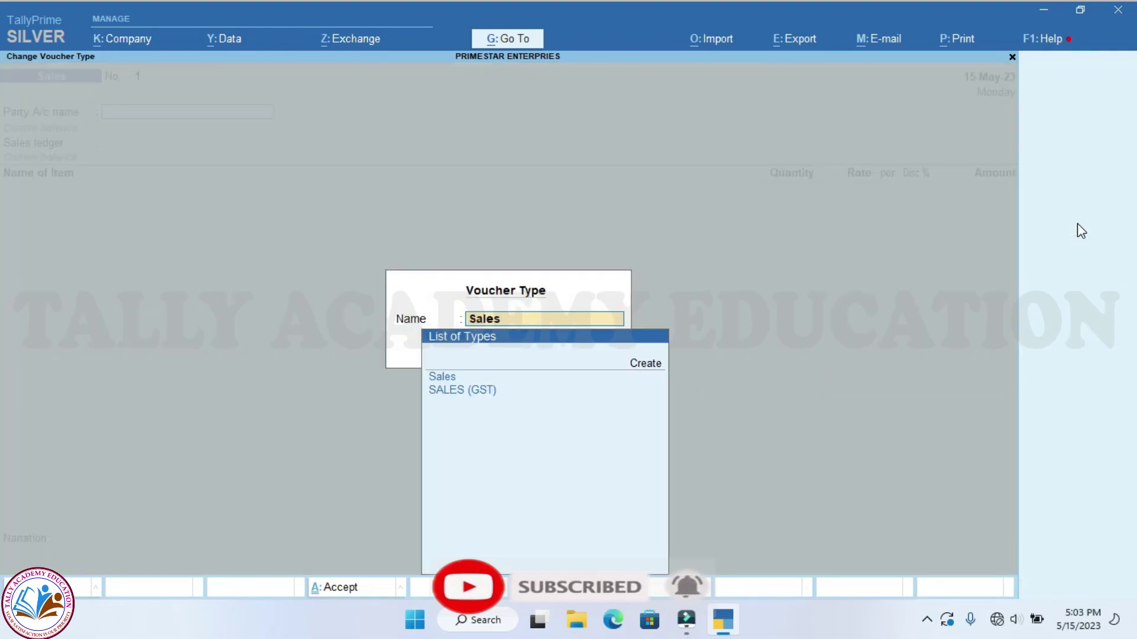
pyautogui.press('Return')
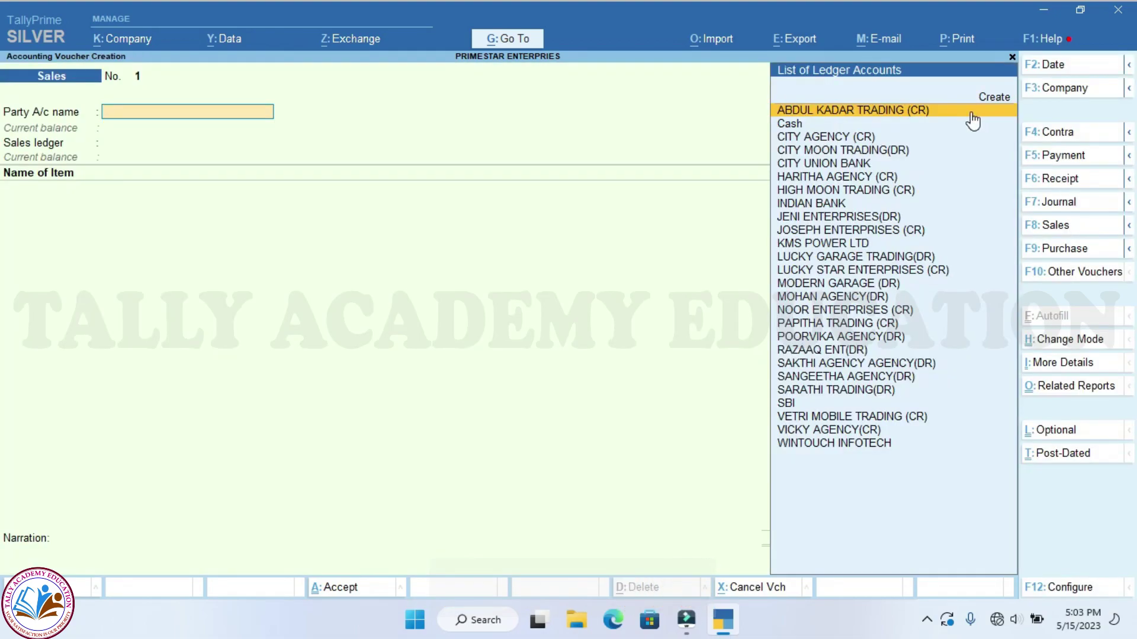
pyautogui.click(1065, 345)
pyautogui.press('Down')
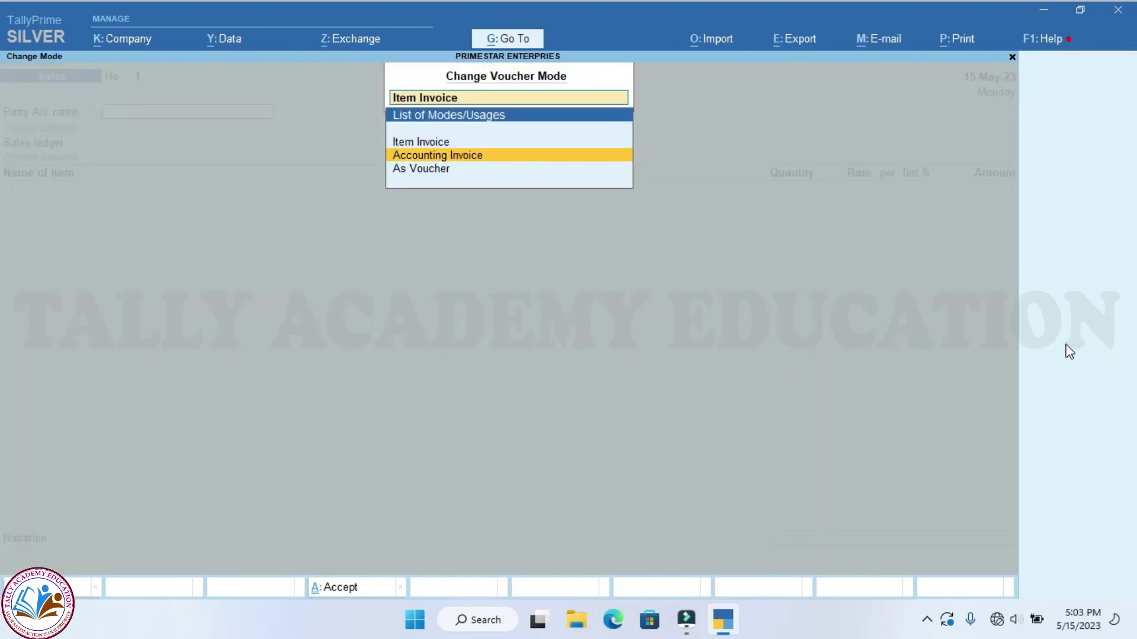
pyautogui.press('Down')
pyautogui.press('Up')
pyautogui.press('Up')
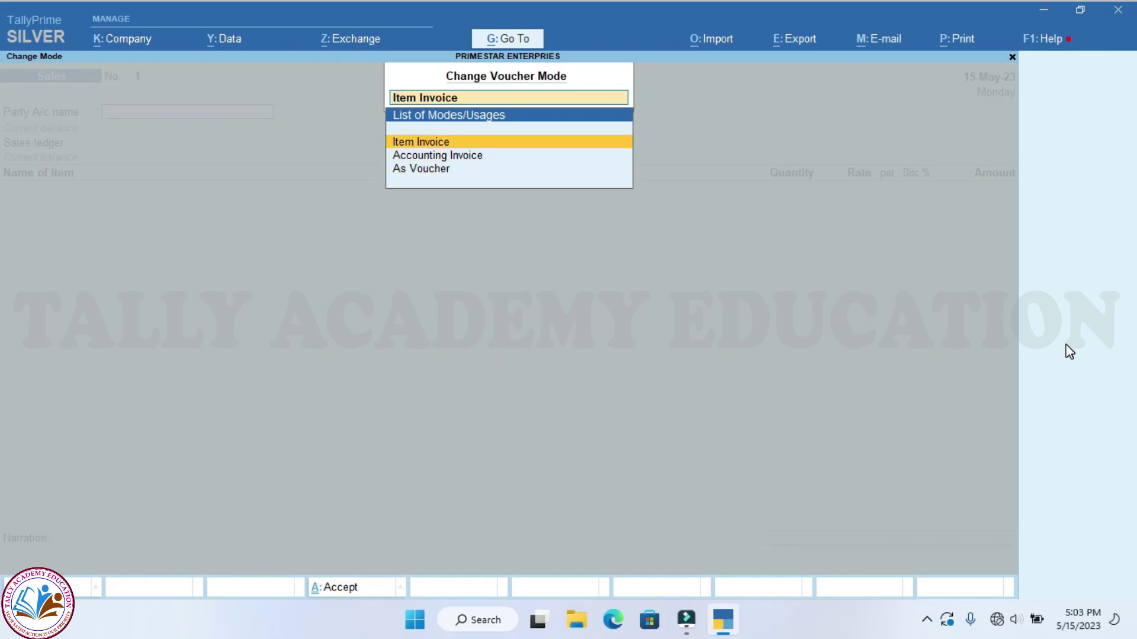
pyautogui.press('Return')
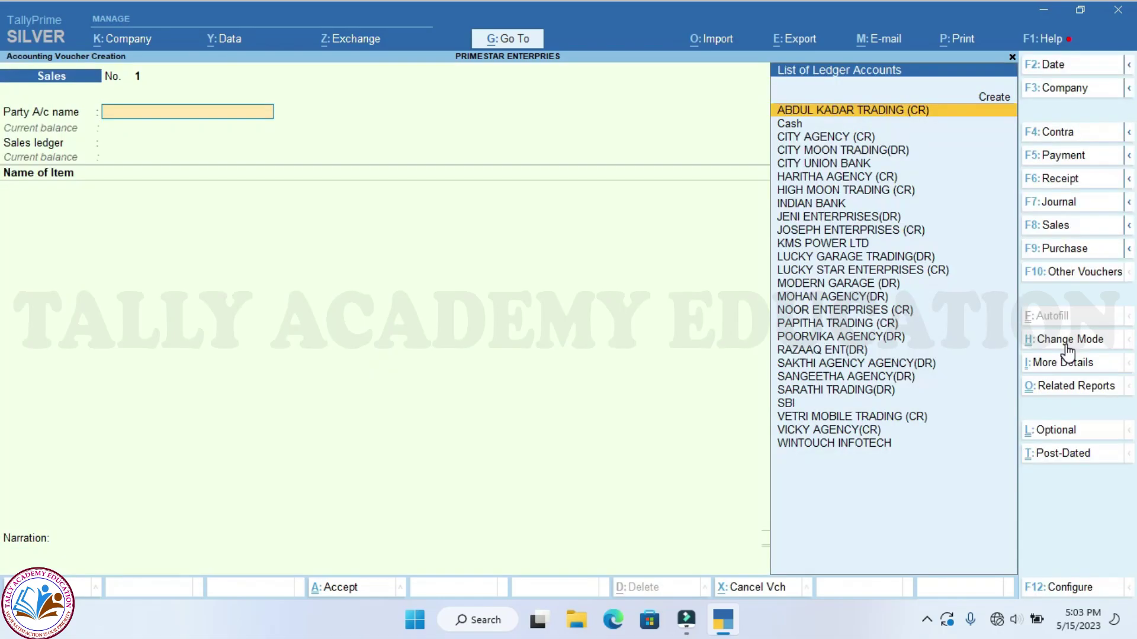
# Set WINTOUCH INFOTECH as the party and SALES as the sales ledger
pyautogui.write('WIN')
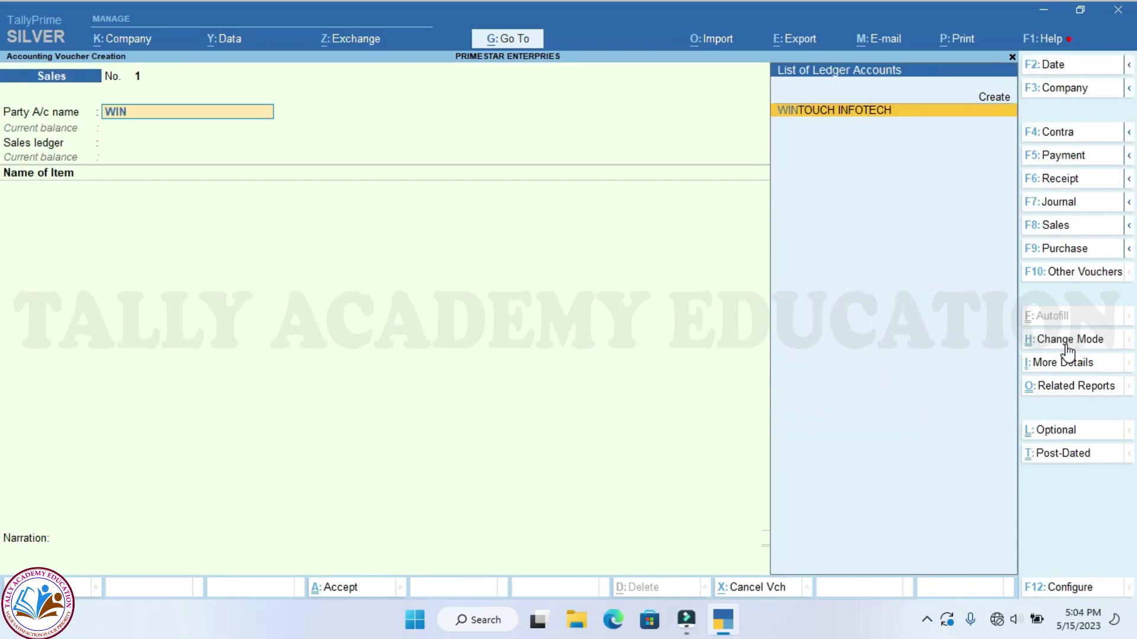
pyautogui.press('Return')
pyautogui.press('Return')
pyautogui.press('Return')
pyautogui.press('Return')
pyautogui.press('Return')
pyautogui.press('Return')
pyautogui.press('Return')
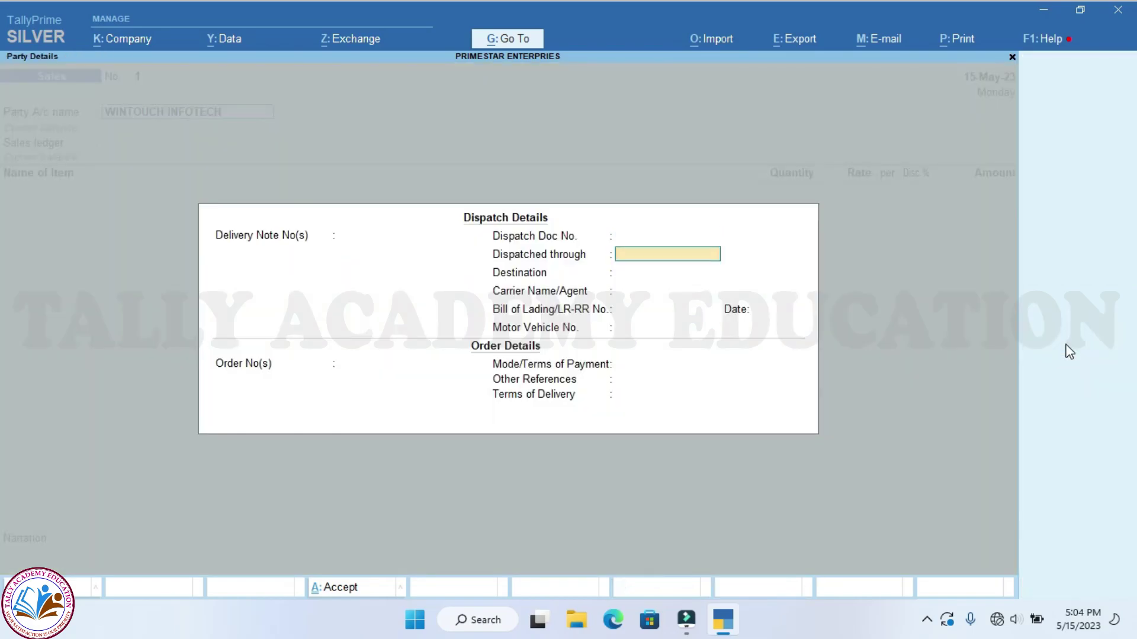
pyautogui.press('Return')
pyautogui.press('Return')
pyautogui.press('Return')
pyautogui.press('Return')
pyautogui.press('Return')
pyautogui.press('Return')
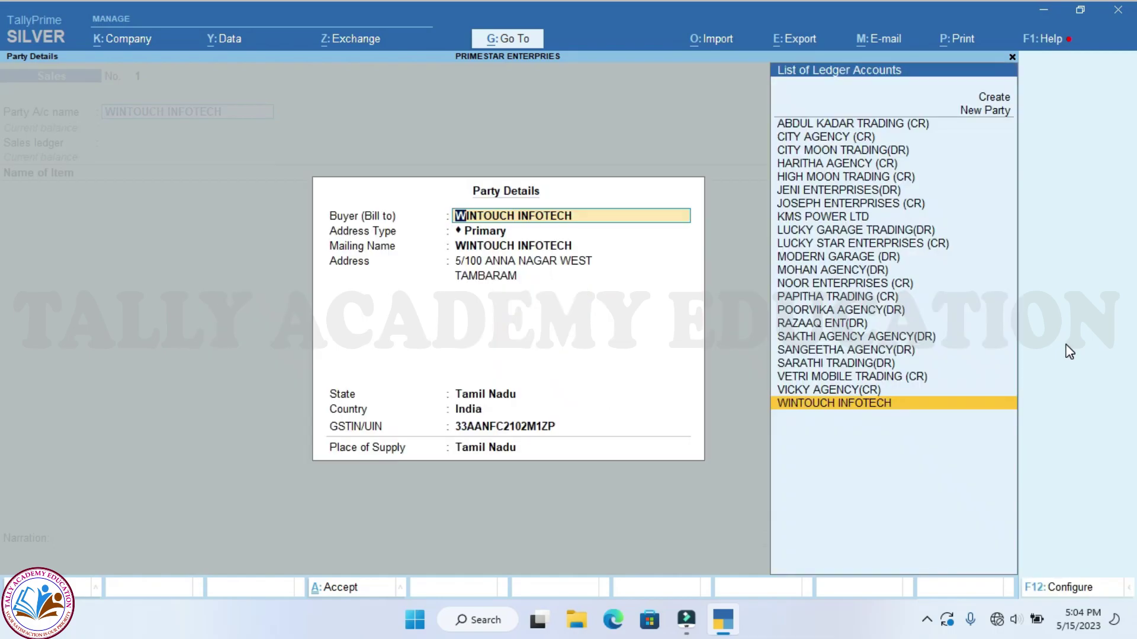
pyautogui.press('Return')
pyautogui.press('Return')
pyautogui.press('Return')
pyautogui.press('Return')
pyautogui.press('Return')
pyautogui.press('Return')
pyautogui.press('Return')
pyautogui.press('Return')
pyautogui.press('Return')
pyautogui.press('Return')
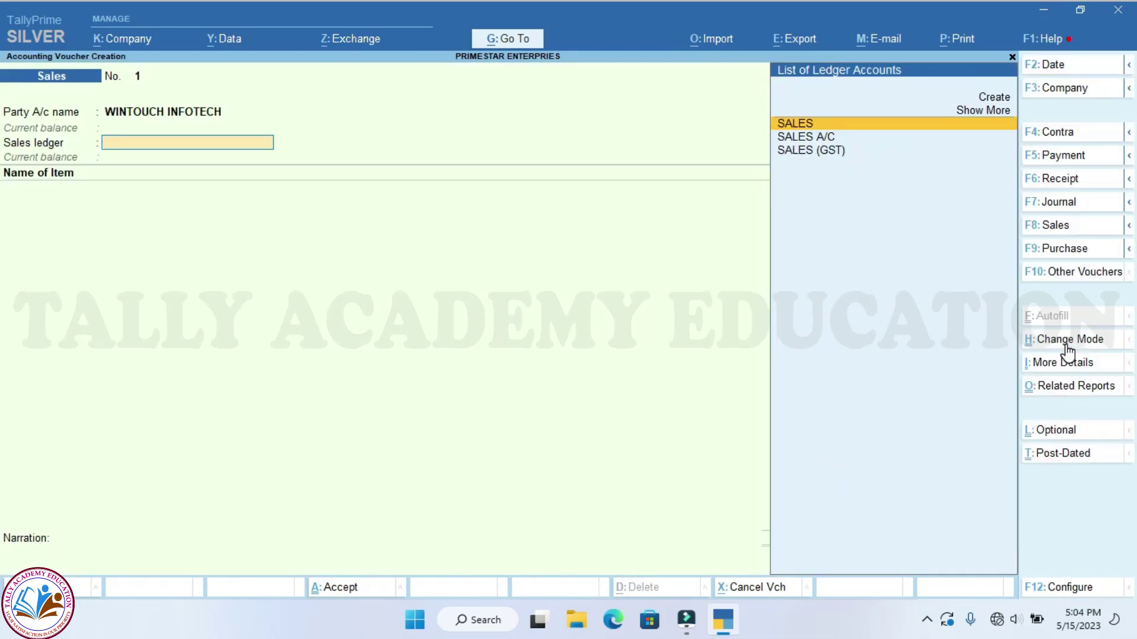
pyautogui.press('Return')
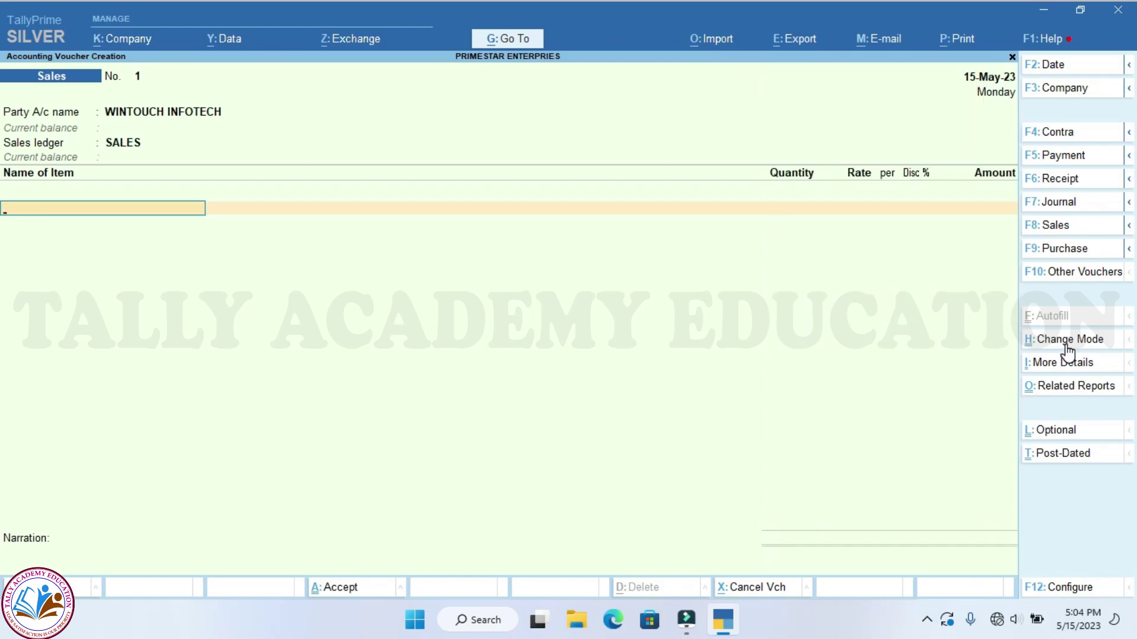
# Add REDMI TV 32" from CHENNAI BRANCH, 1 Nos at 10,000, plus TV REMOTE at 500
pyautogui.write('RED')
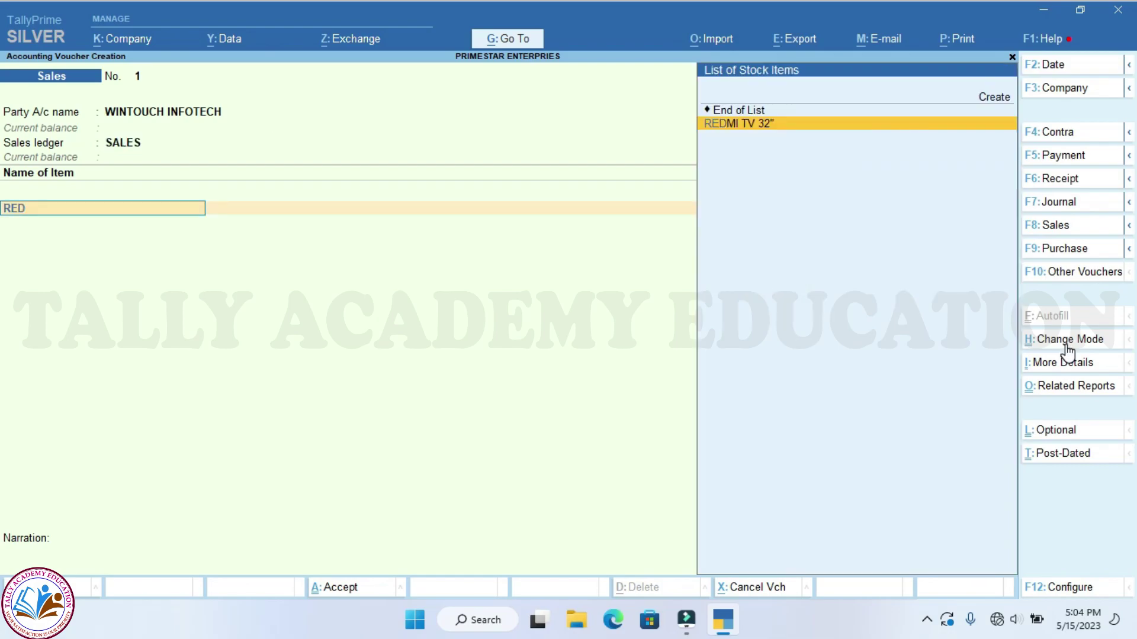
pyautogui.press('Return')
pyautogui.press('Return')
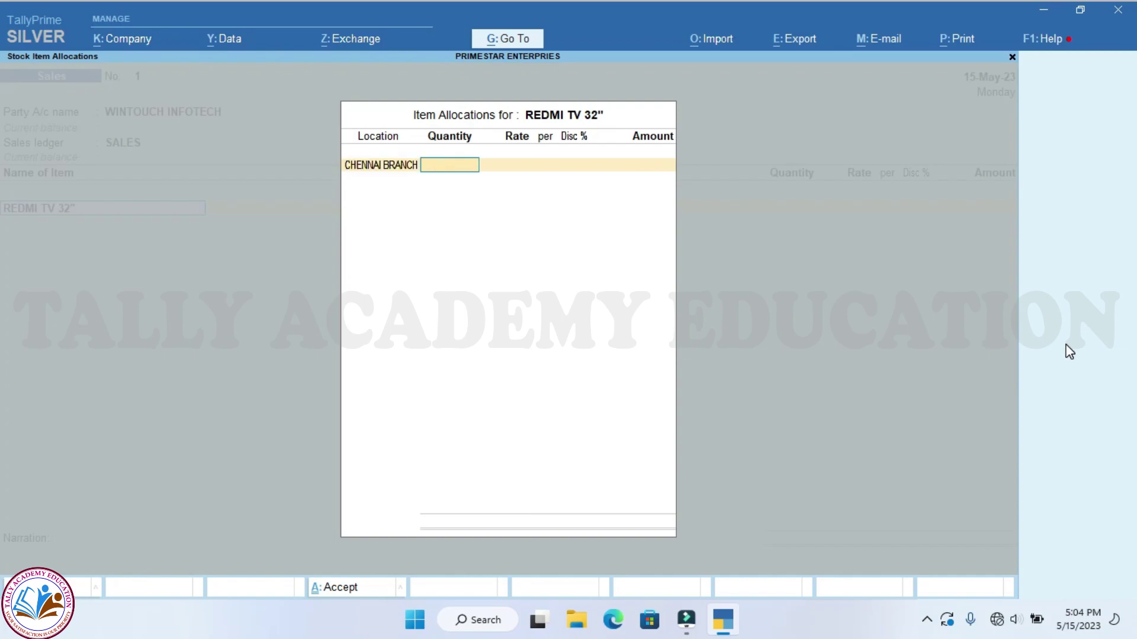
pyautogui.write('1')
pyautogui.press('Return')
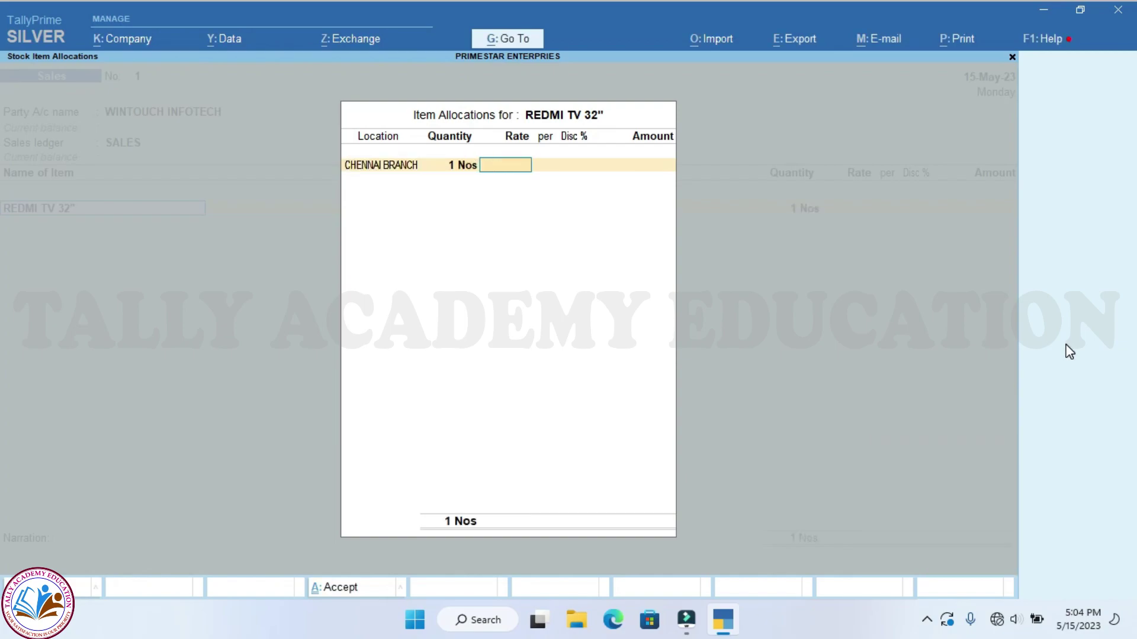
pyautogui.write('10000')
pyautogui.press('Return')
pyautogui.press('Return')
pyautogui.press('Return')
pyautogui.press('Return')
pyautogui.press('Return')
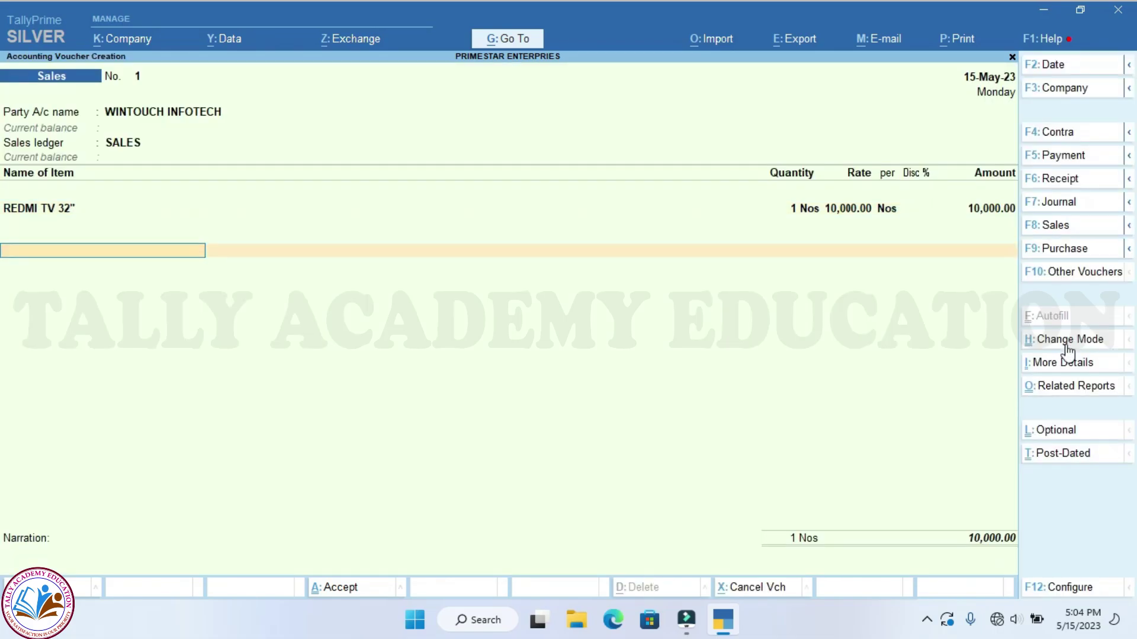
pyautogui.write('TV')
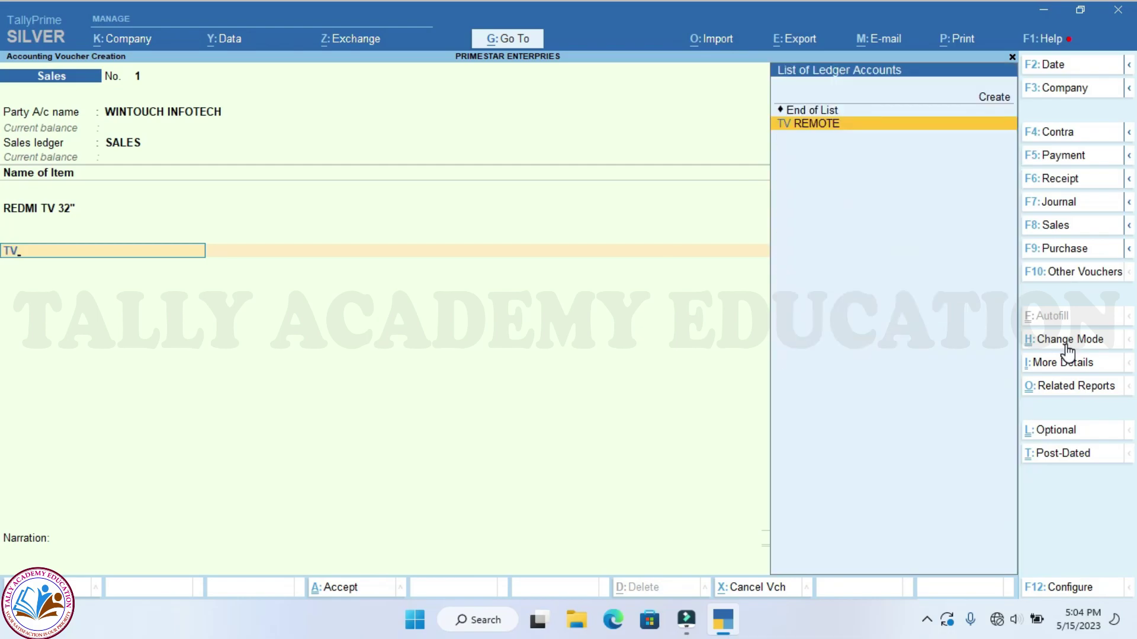
pyautogui.press('Return')
pyautogui.press('Return')
pyautogui.write('500')
pyautogui.press('Return')
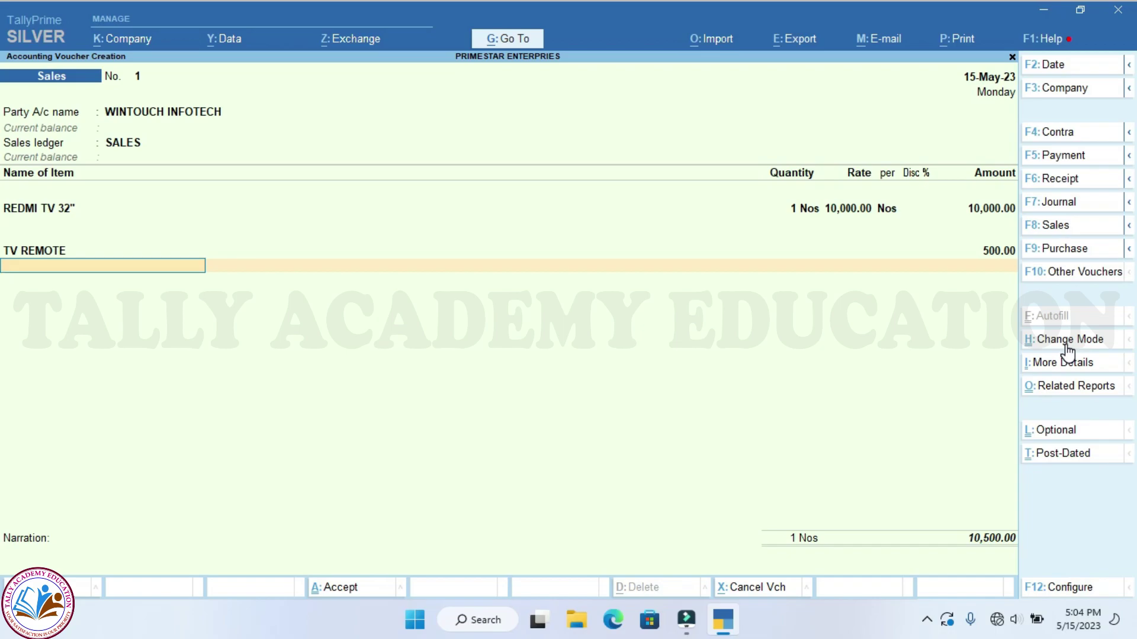
# Add OUTPUT CGST and OUTPUT SGST ledgers at 945.00 each
pyautogui.write('OUT')
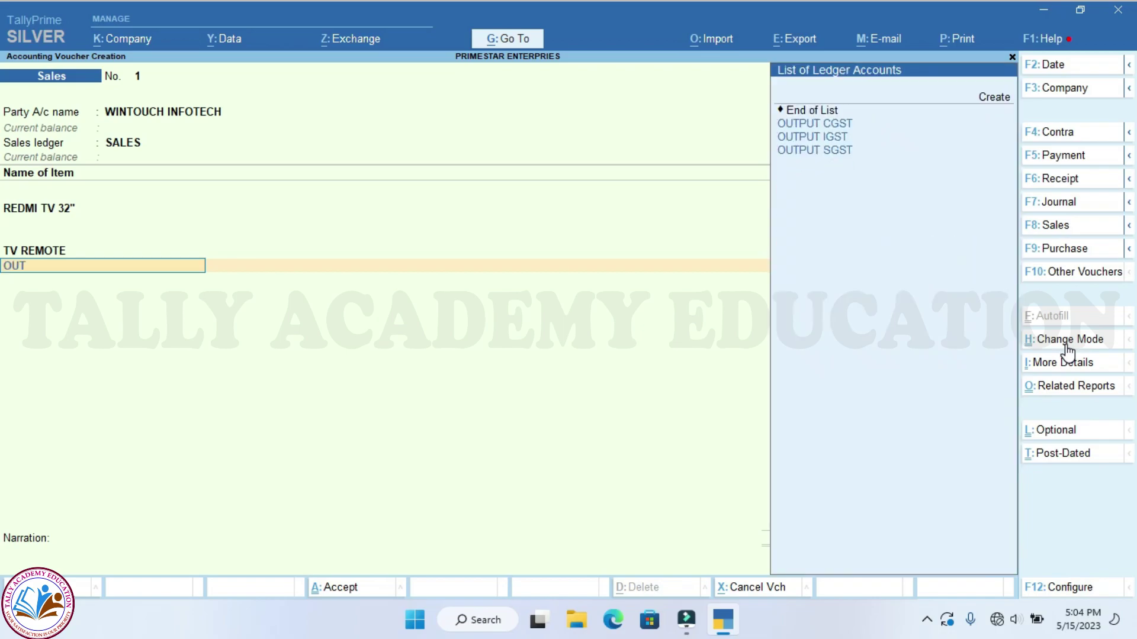
pyautogui.press('Down')
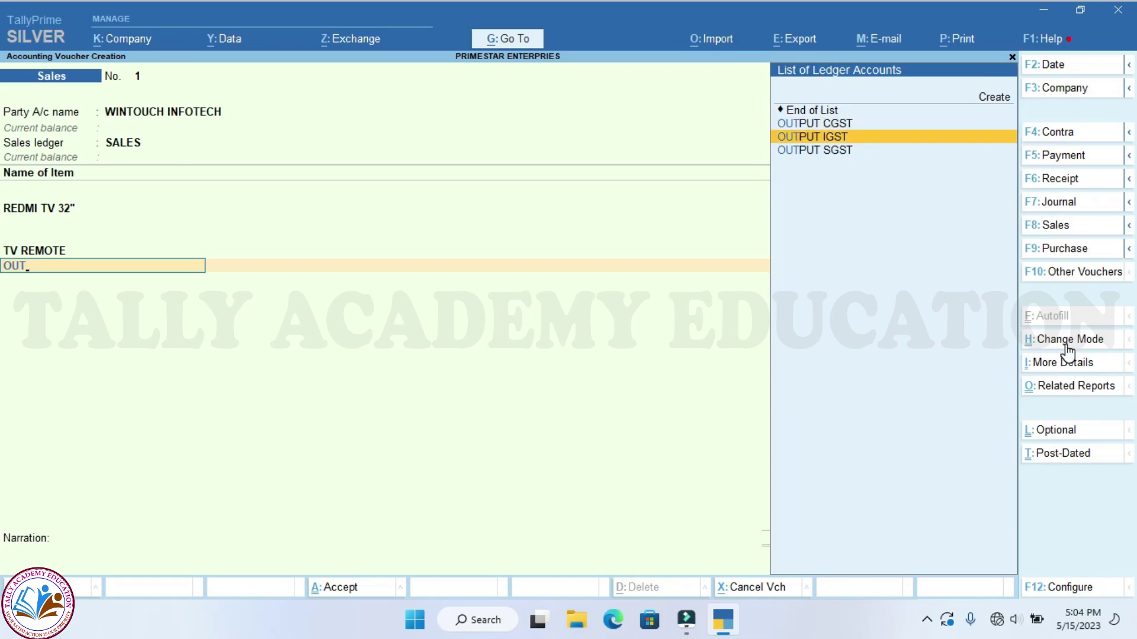
pyautogui.press('Up')
pyautogui.press('Return')
pyautogui.press('Return')
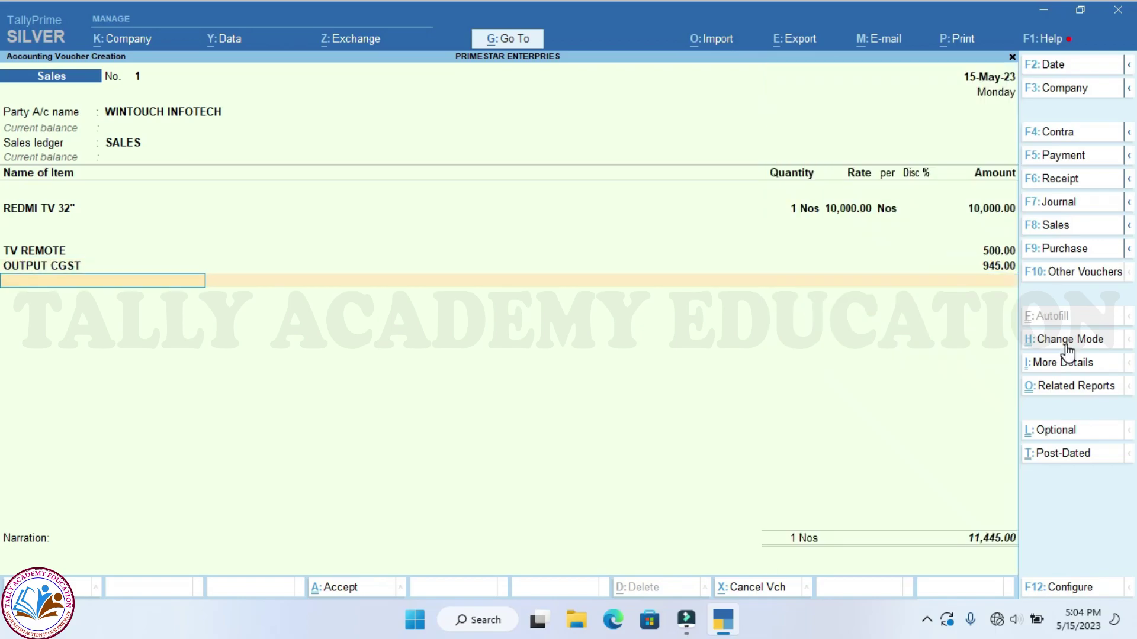
pyautogui.write('OUT')
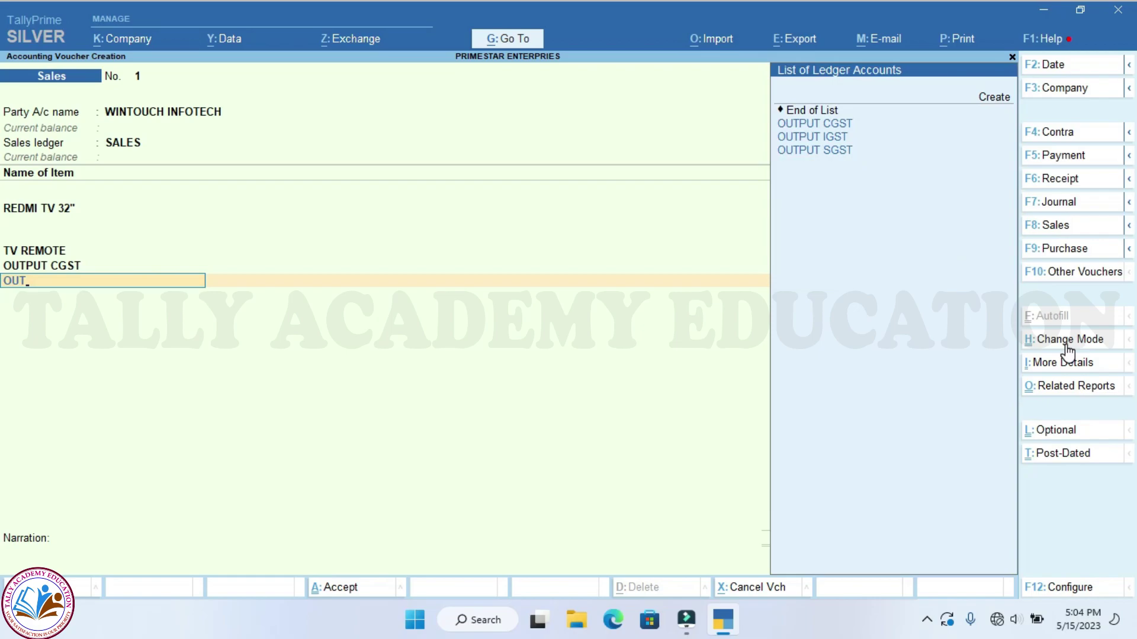
pyautogui.press('Down')
pyautogui.press('Down')
pyautogui.press('Return')
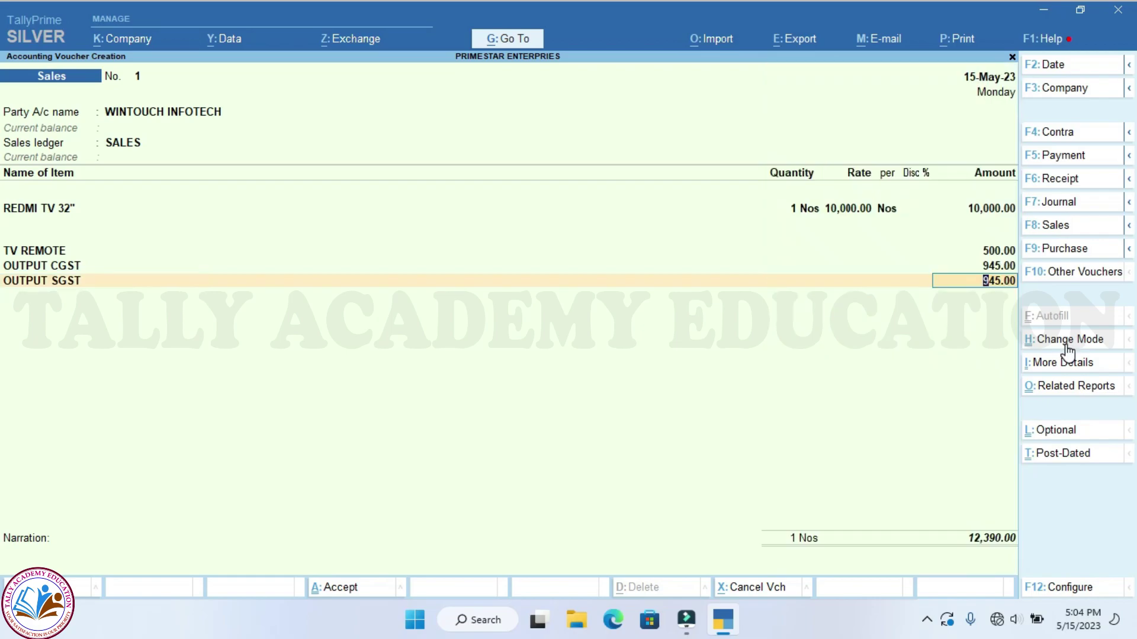
pyautogui.press('Return')
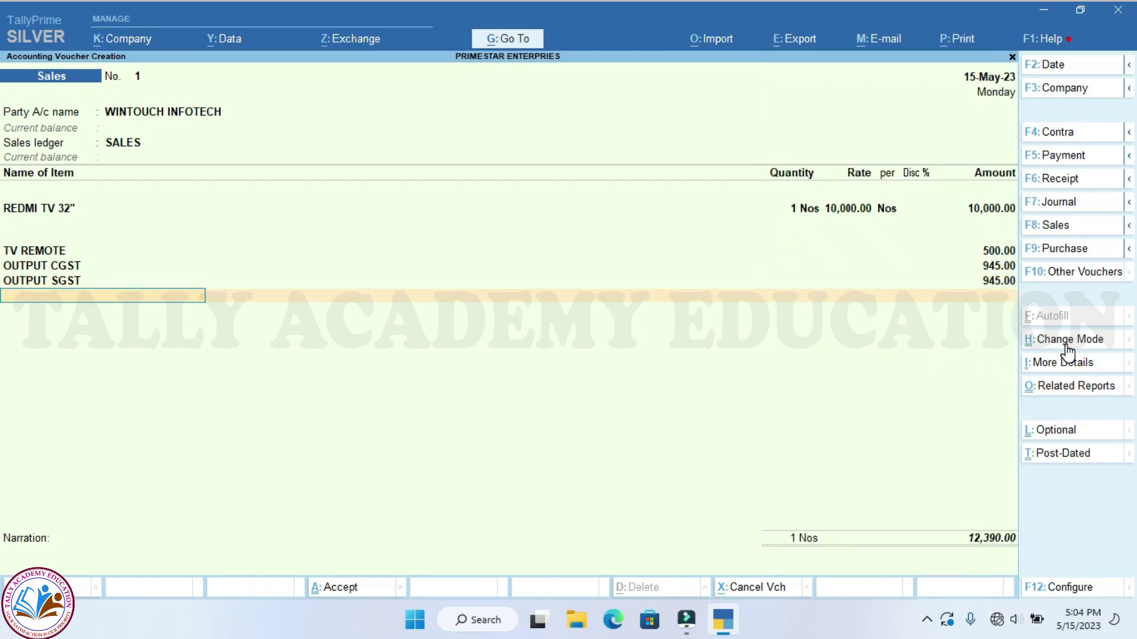
# View the voucher's GST Tax Analysis in Detailed mode: 10,500.00 taxable, 945.00 CGST and SGST
pyautogui.click(1067, 388)
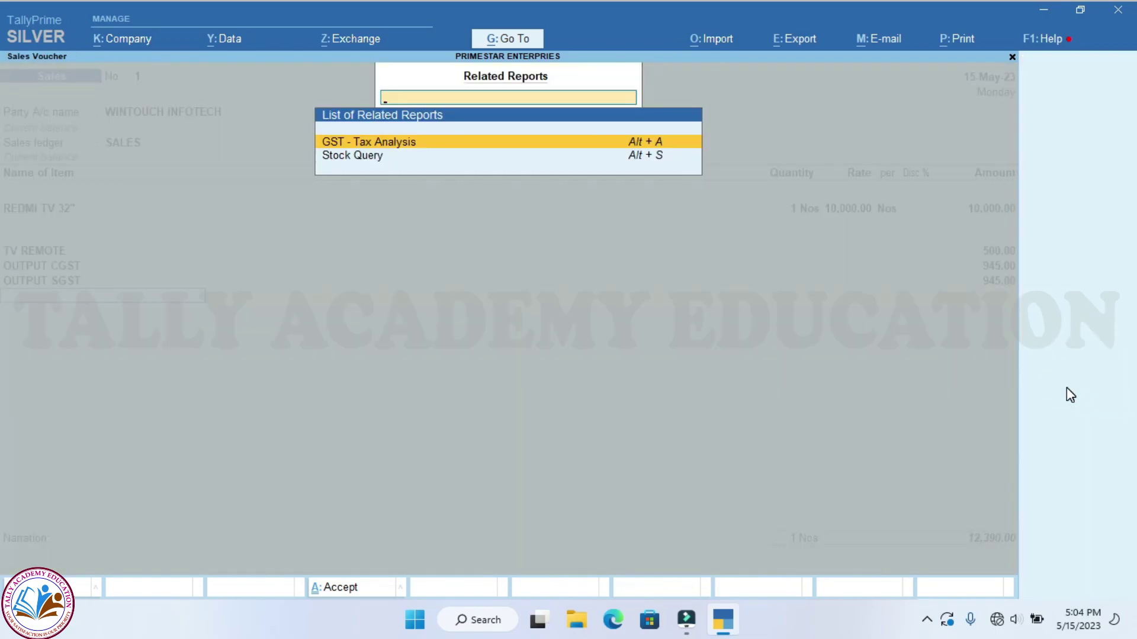
pyautogui.press('Return')
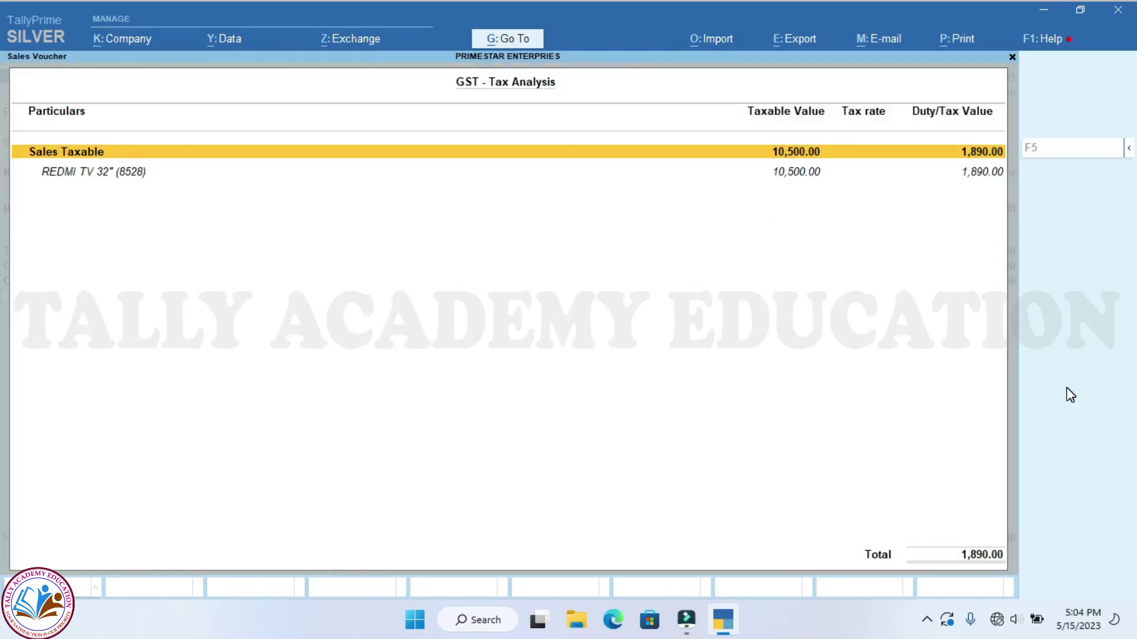
pyautogui.click(1127, 155)
pyautogui.click(920, 177)
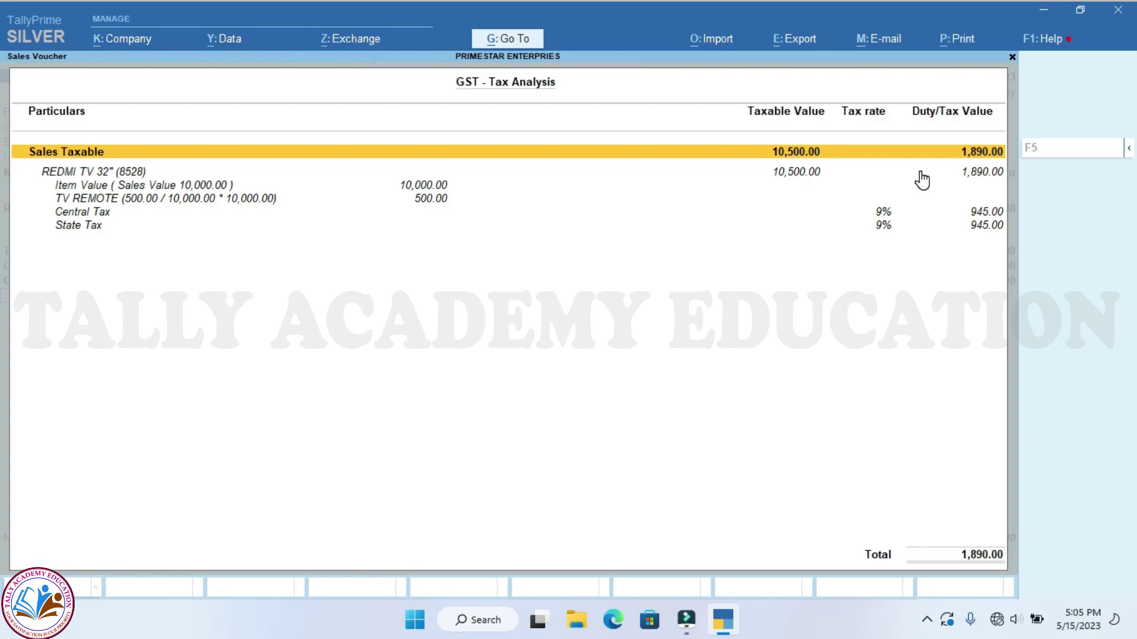
# Save the sales invoice and go back to the main menu
pyautogui.press('Escape')
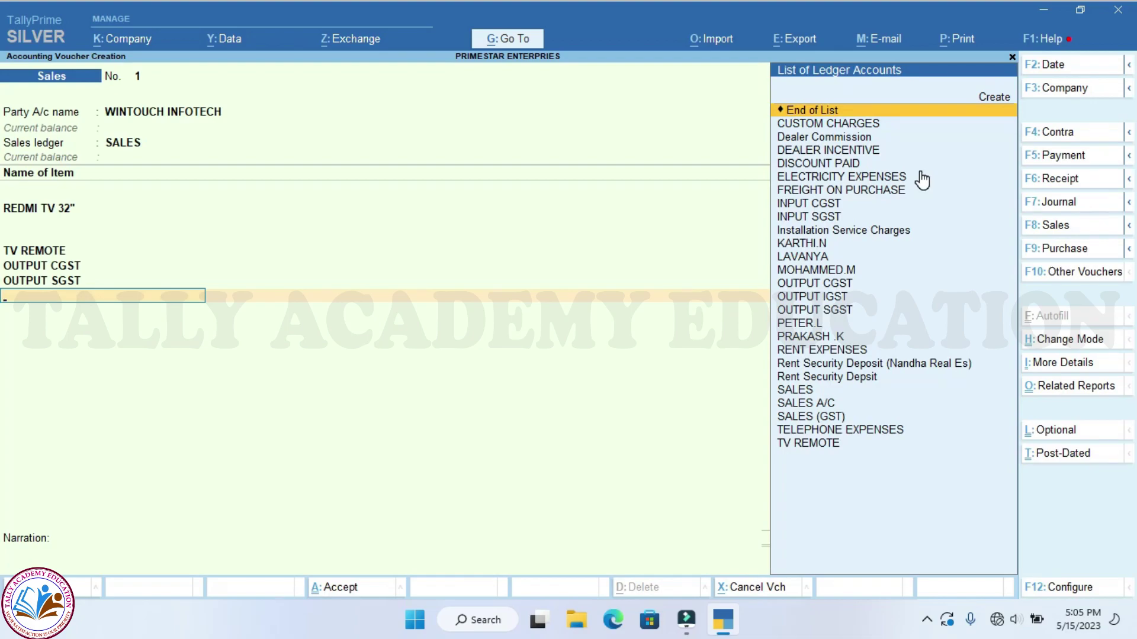
pyautogui.press('Return')
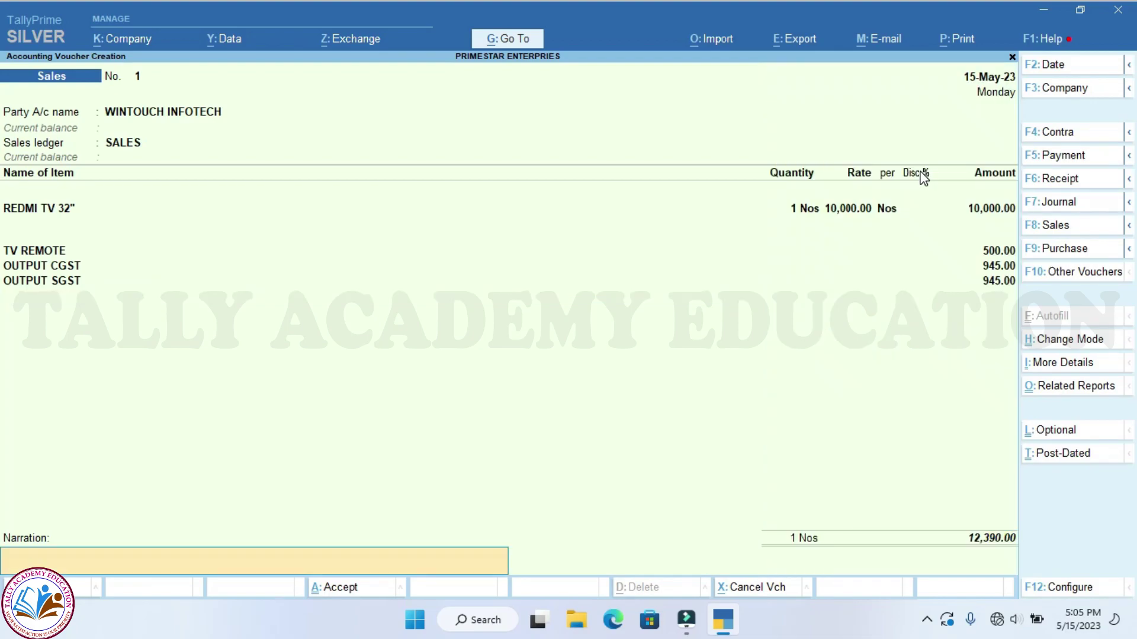
pyautogui.press('Return')
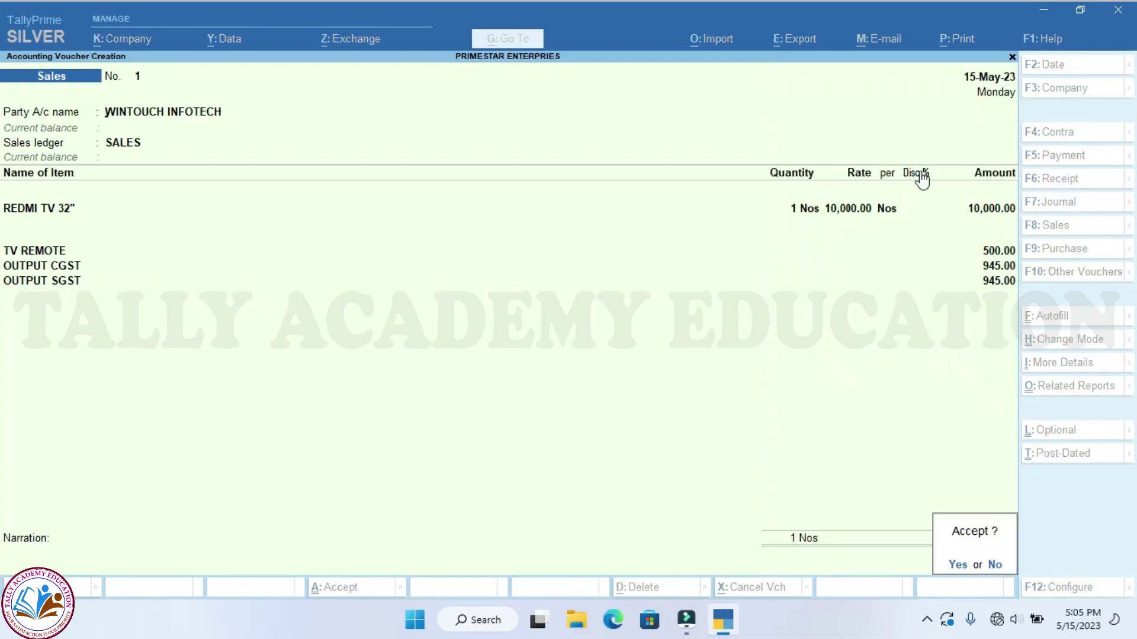
pyautogui.press('Return')
pyautogui.press('Escape')
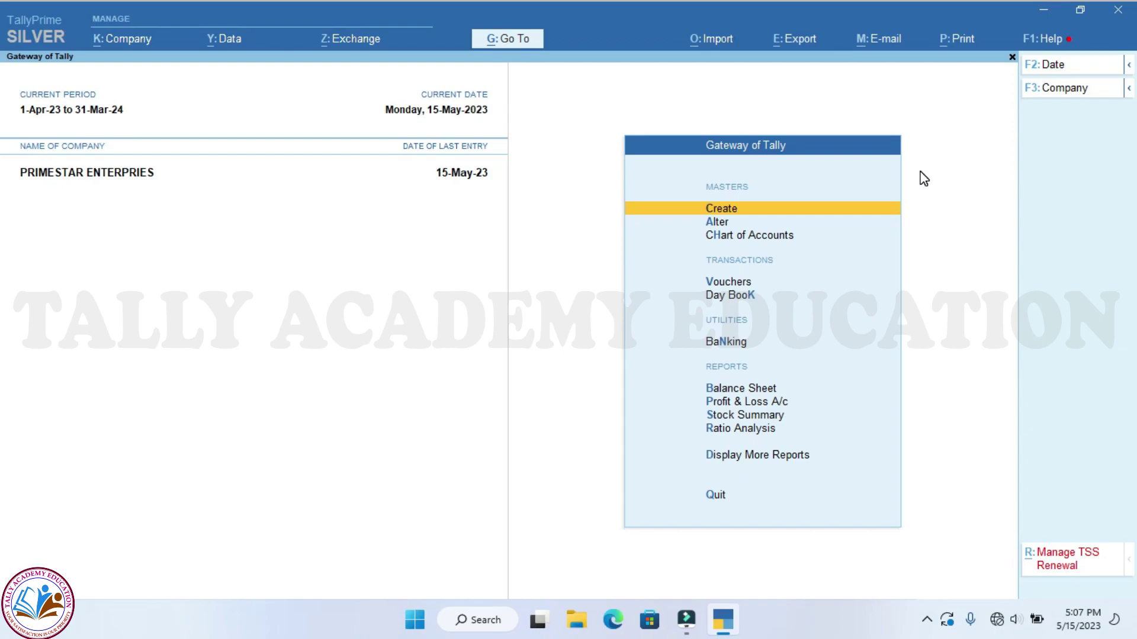
# Open the GSTR-1 B2B Invoices register for May 2023
pyautogui.press('Down')
pyautogui.press('Down')
pyautogui.press('Down')
pyautogui.press('Down')
pyautogui.press('Down')
pyautogui.press('Down')
pyautogui.press('Down')
pyautogui.press('Down')
pyautogui.press('Down')
pyautogui.press('Down')
pyautogui.press('Return')
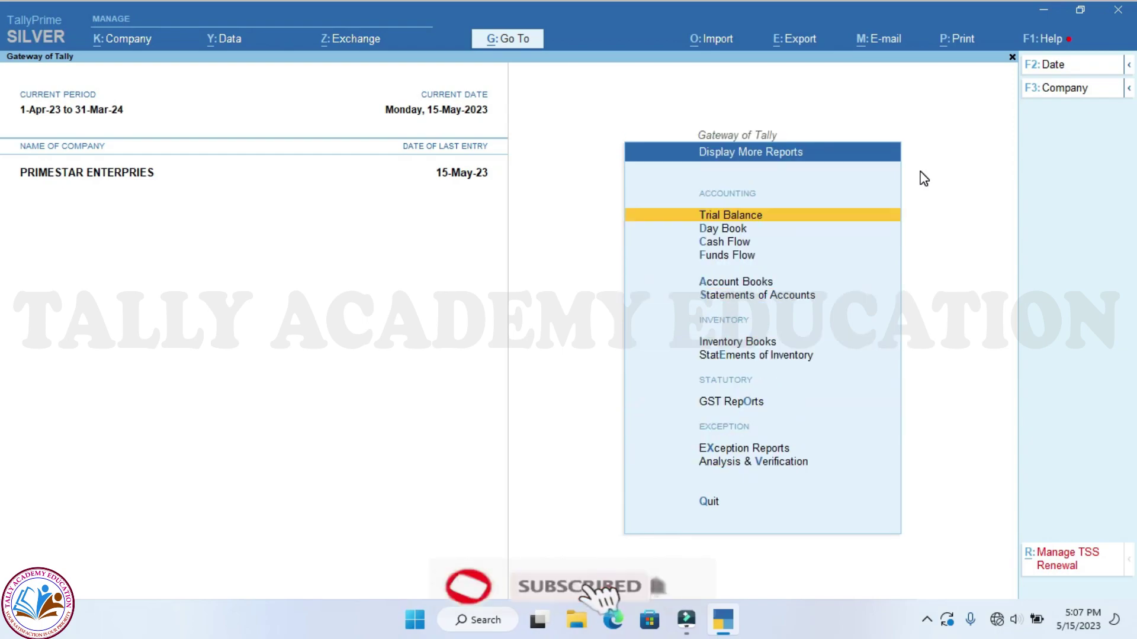
pyautogui.press('Down')
pyautogui.press('Down')
pyautogui.press('Down')
pyautogui.press('Down')
pyautogui.press('Down')
pyautogui.press('Down')
pyautogui.press('Down')
pyautogui.press('Down')
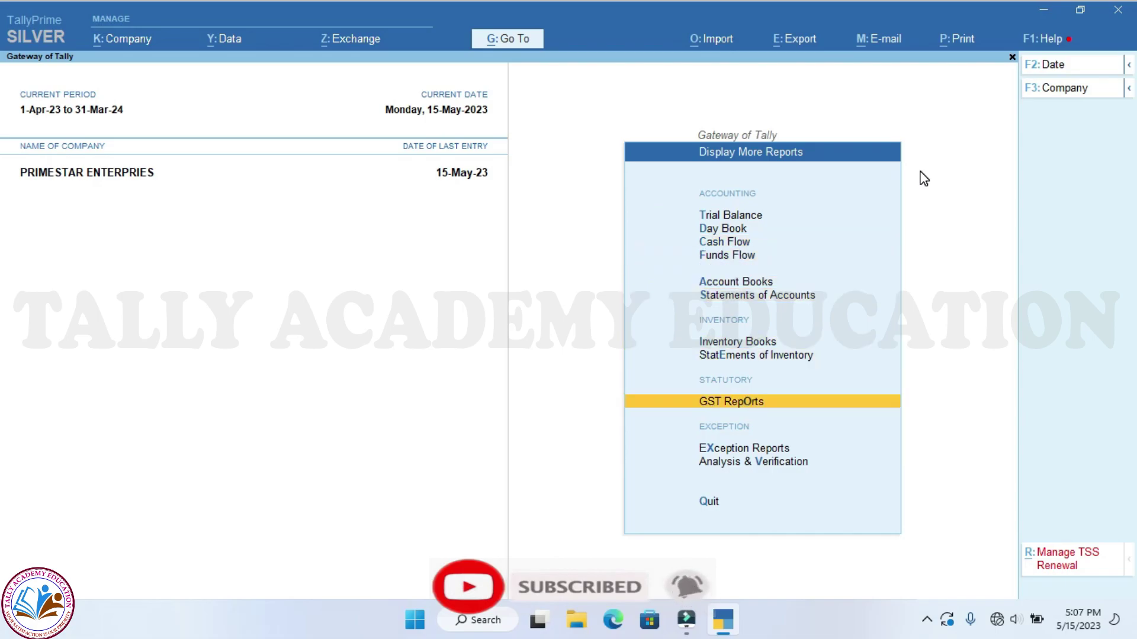
pyautogui.press('Return')
pyautogui.press('Return')
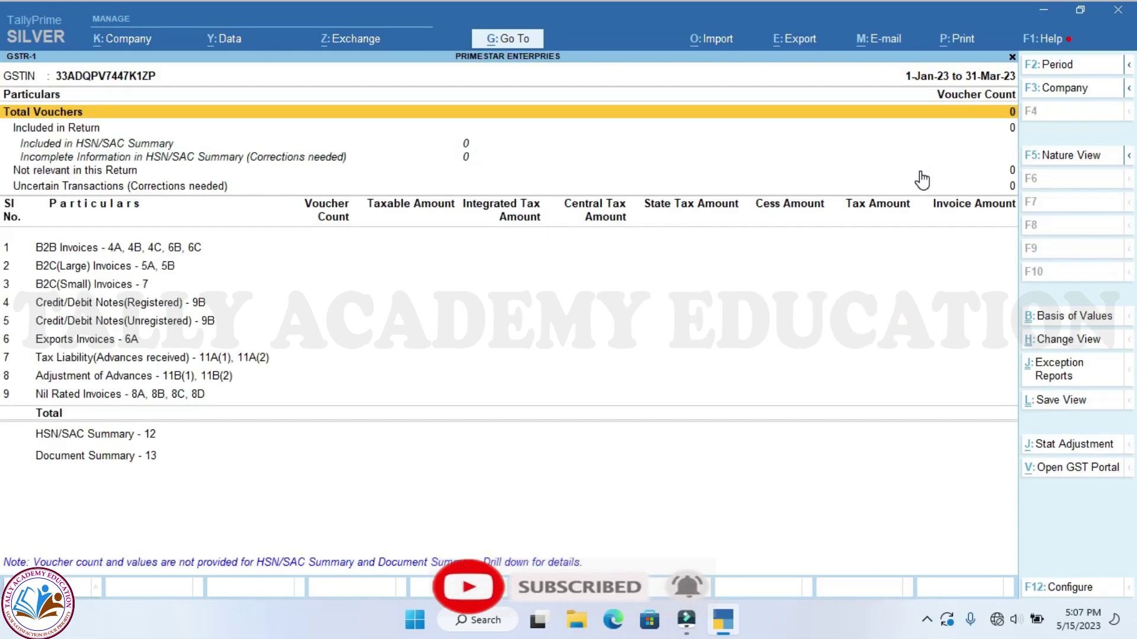
pyautogui.press('F2')
pyautogui.write('MAY')
pyautogui.press('Return')
pyautogui.write('MAY')
pyautogui.press('Return')
pyautogui.press('Down')
pyautogui.press('Down')
pyautogui.press('Down')
pyautogui.press('Down')
pyautogui.press('Down')
pyautogui.press('Down')
pyautogui.press('Down')
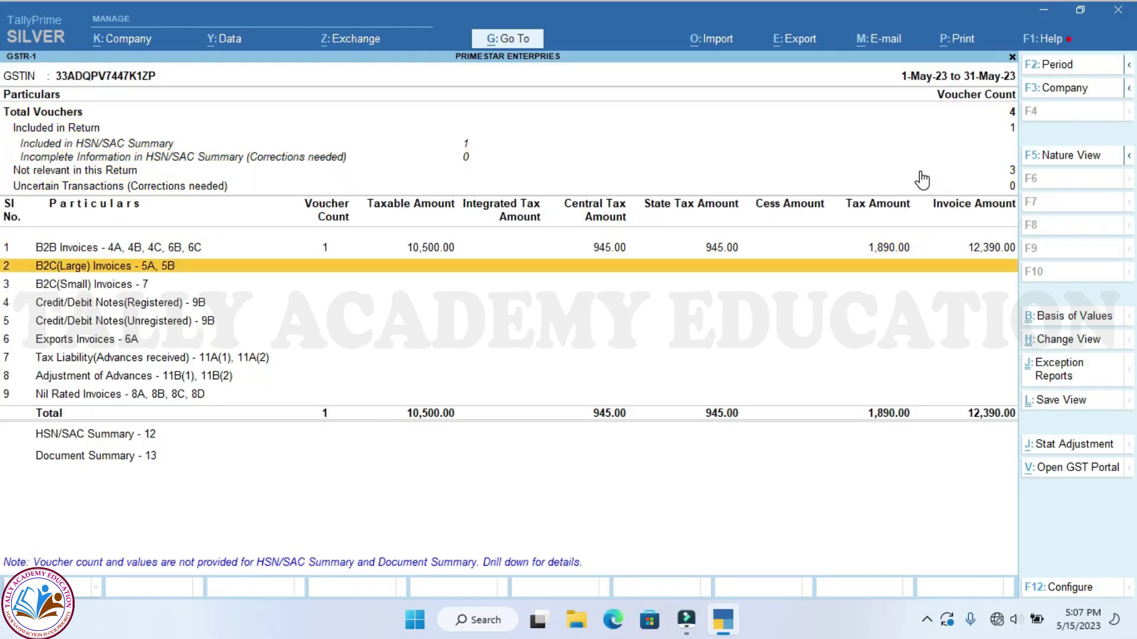
pyautogui.press('Up')
pyautogui.press('Return')
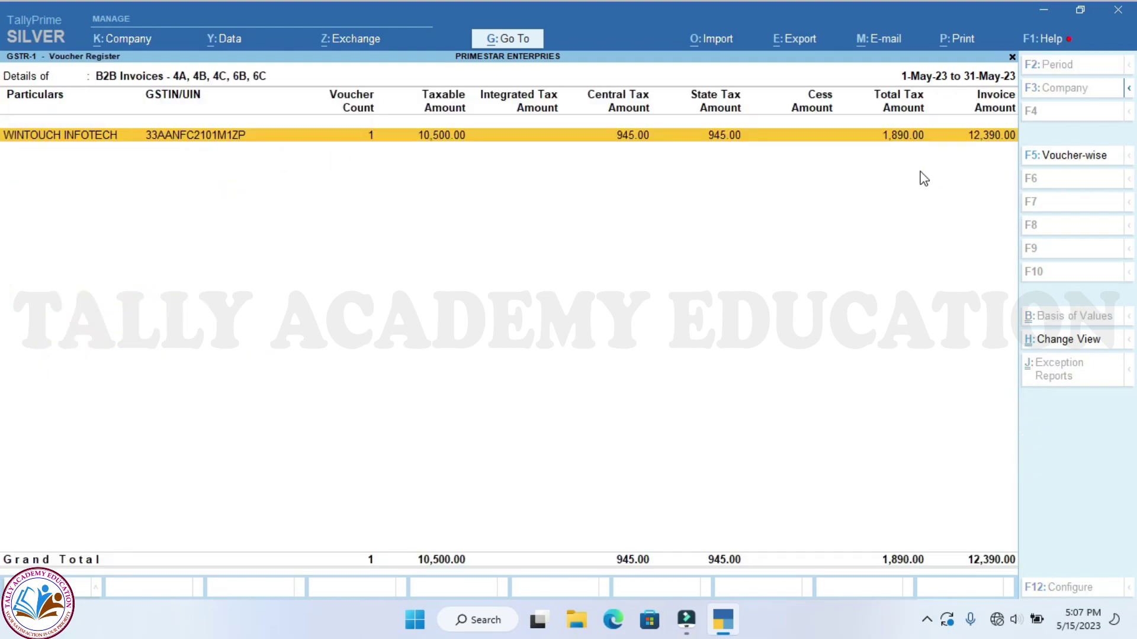
pyautogui.press('Return')
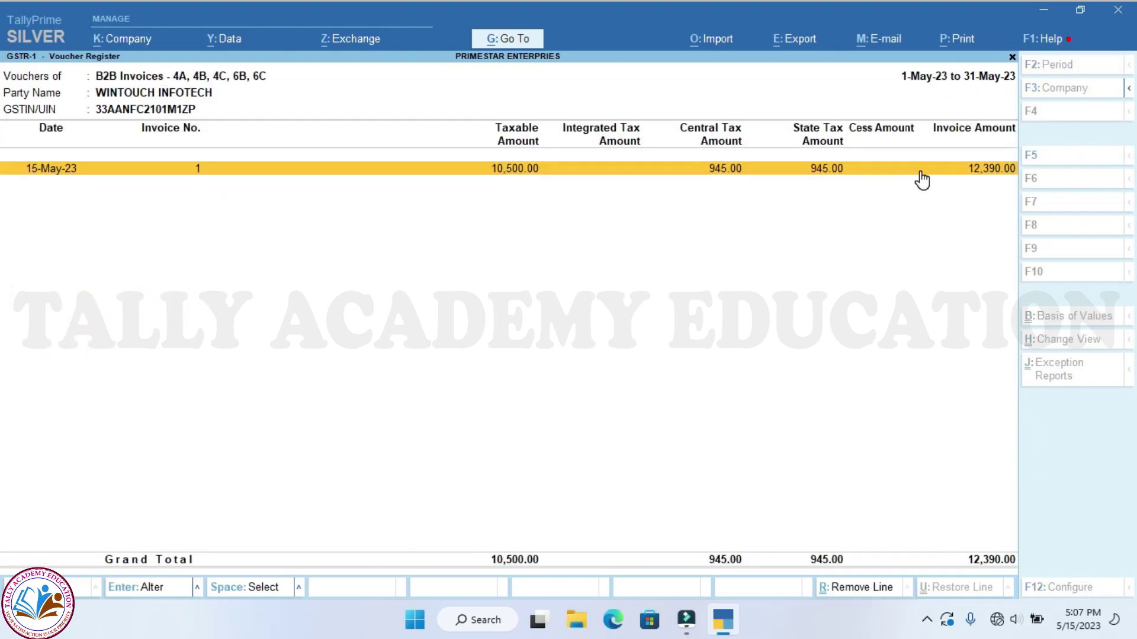
pyautogui.press('Return')
pyautogui.press('Escape')
pyautogui.press('y')
pyautogui.press('Escape')
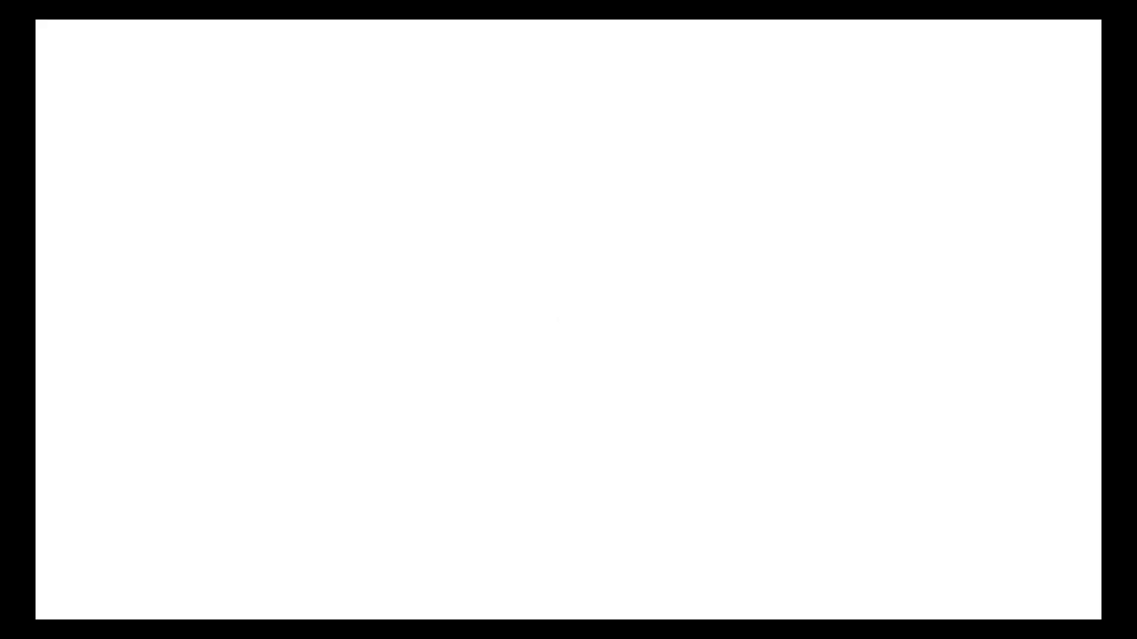